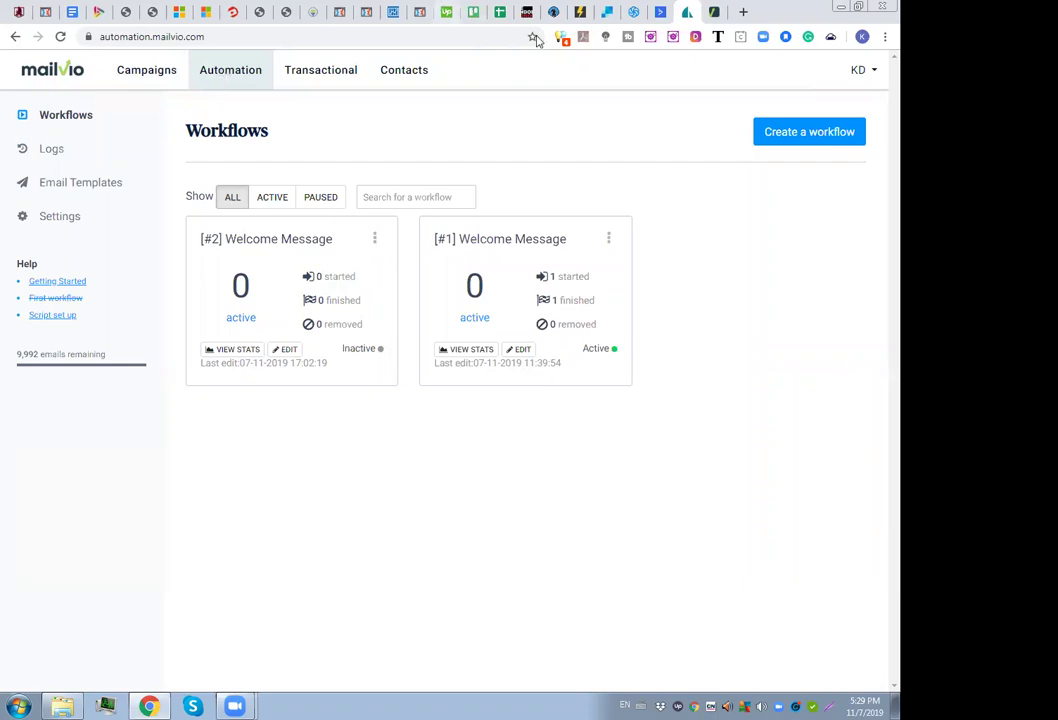
# Step: Look up ActiveCampaign's yearly pricing for 2,500 contacts and return to the Mailvio workflows page
pyautogui.click(660, 12)
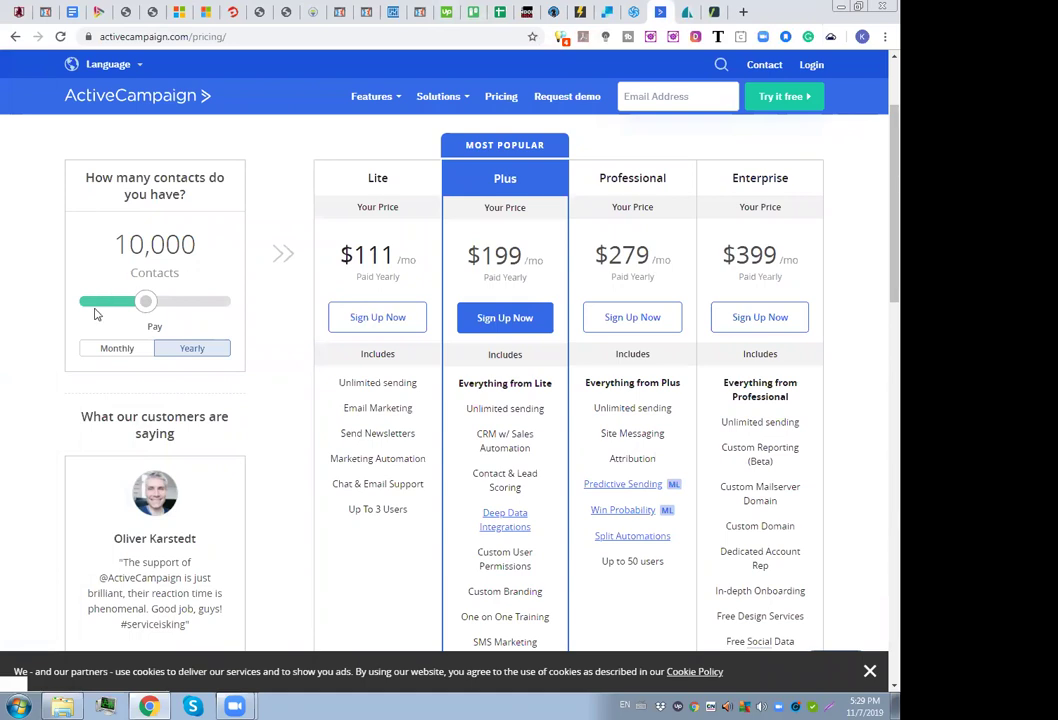
pyautogui.moveTo(146, 301); pyautogui.dragTo(117, 307)
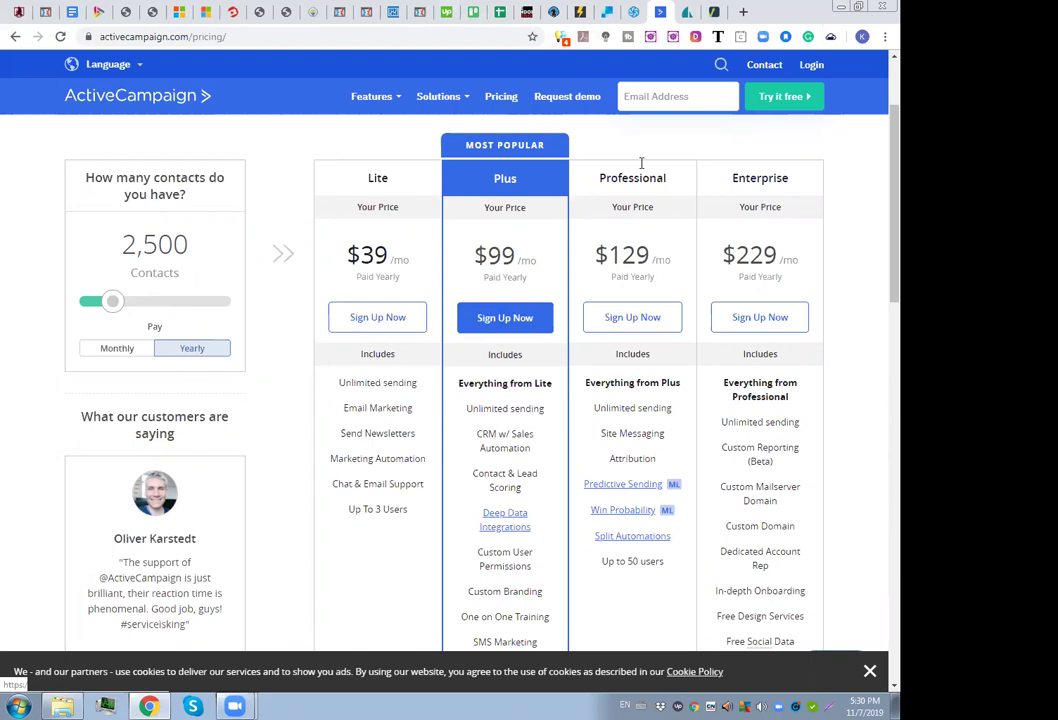
pyautogui.click(687, 11)
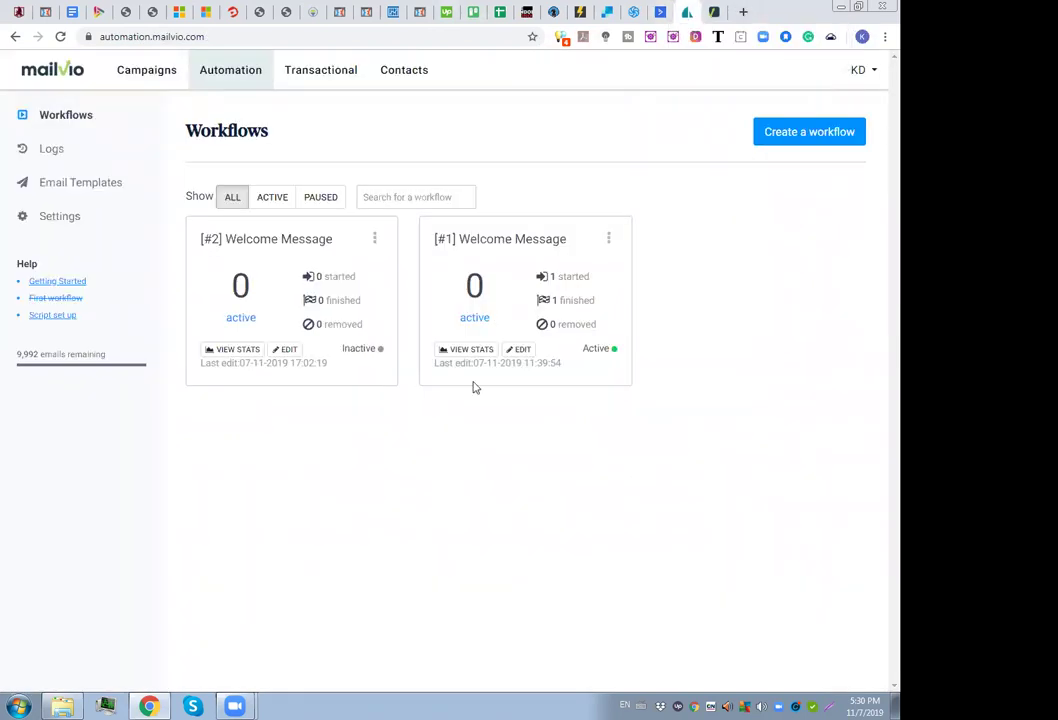
# Step: Preview the Product Purchase workflow template and its custom event trigger settings, leaving the setup unfinished and returning to the workflow list
pyautogui.click(811, 140)
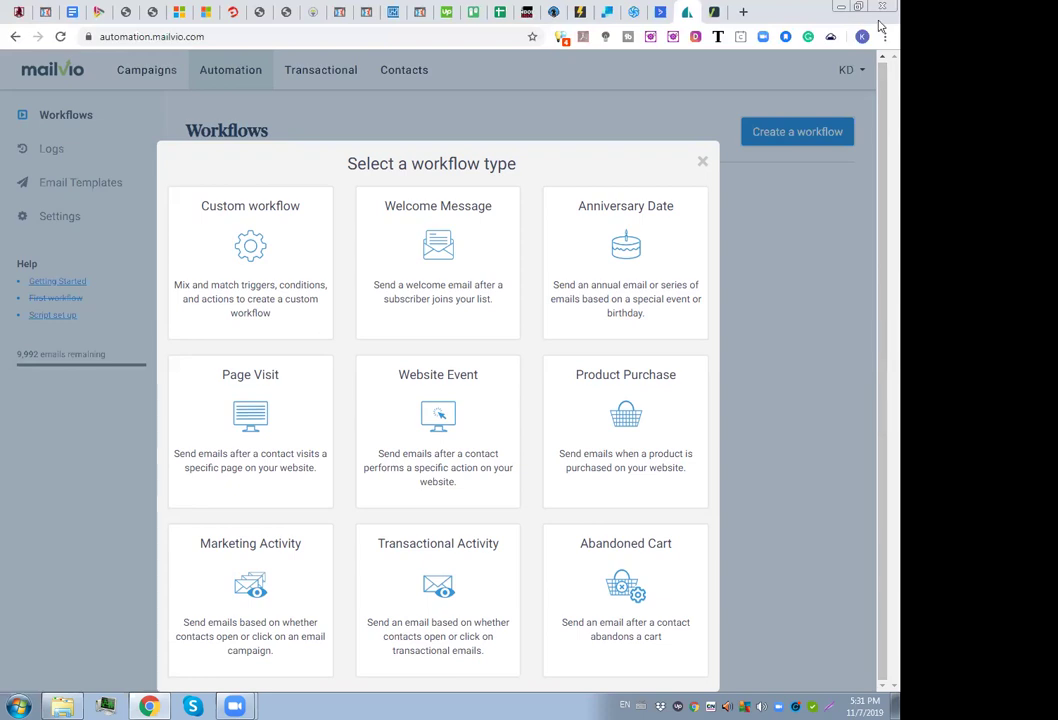
pyautogui.click(584, 416)
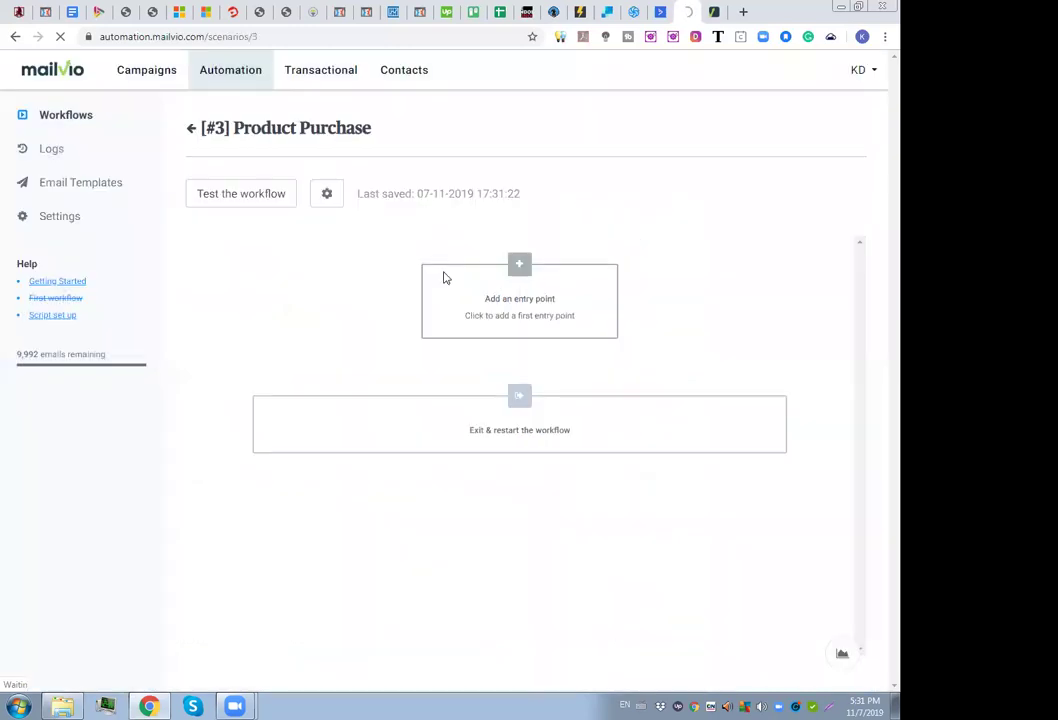
pyautogui.click(459, 302)
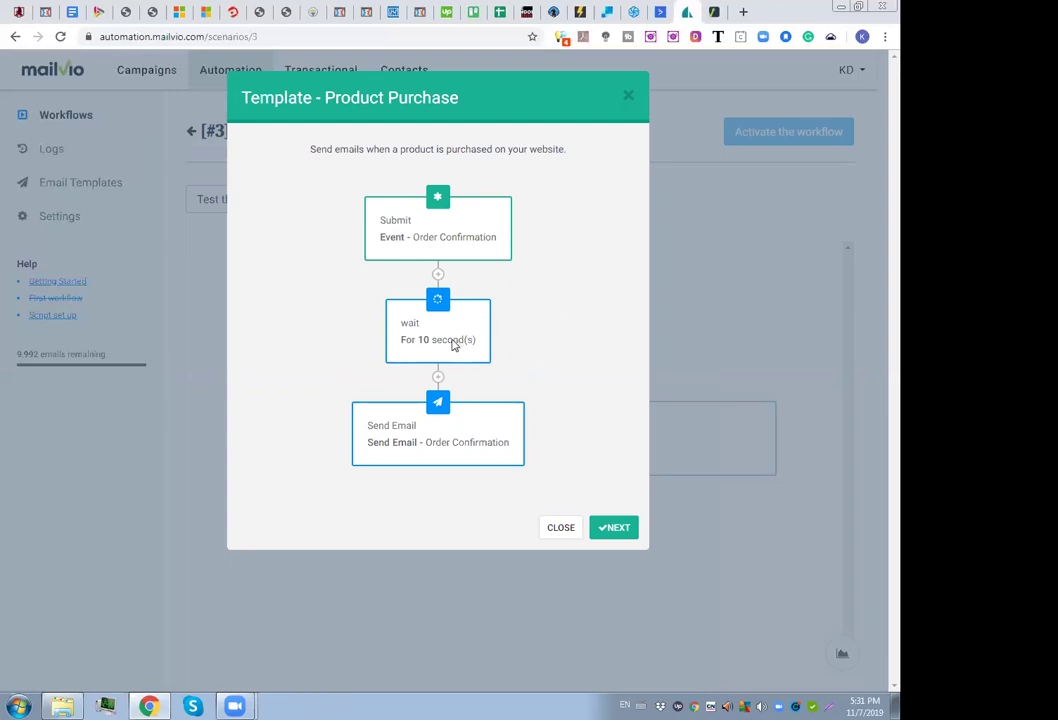
pyautogui.moveTo(476, 341); pyautogui.dragTo(401, 342)
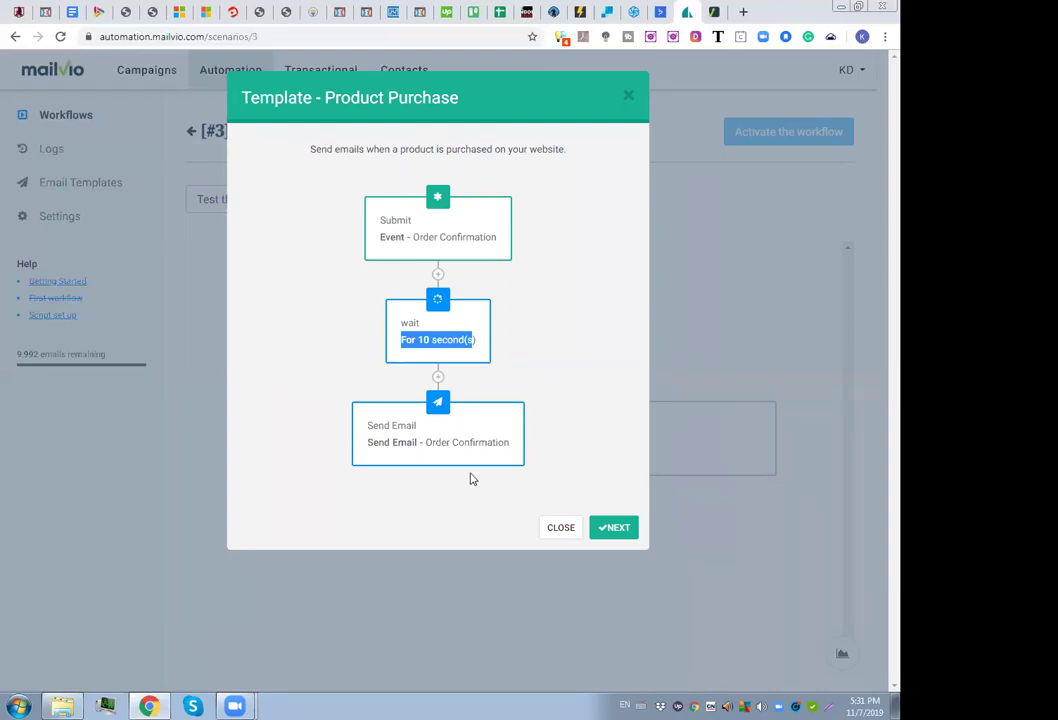
pyautogui.click(378, 448)
pyautogui.moveTo(378, 448); pyautogui.dragTo(531, 444)
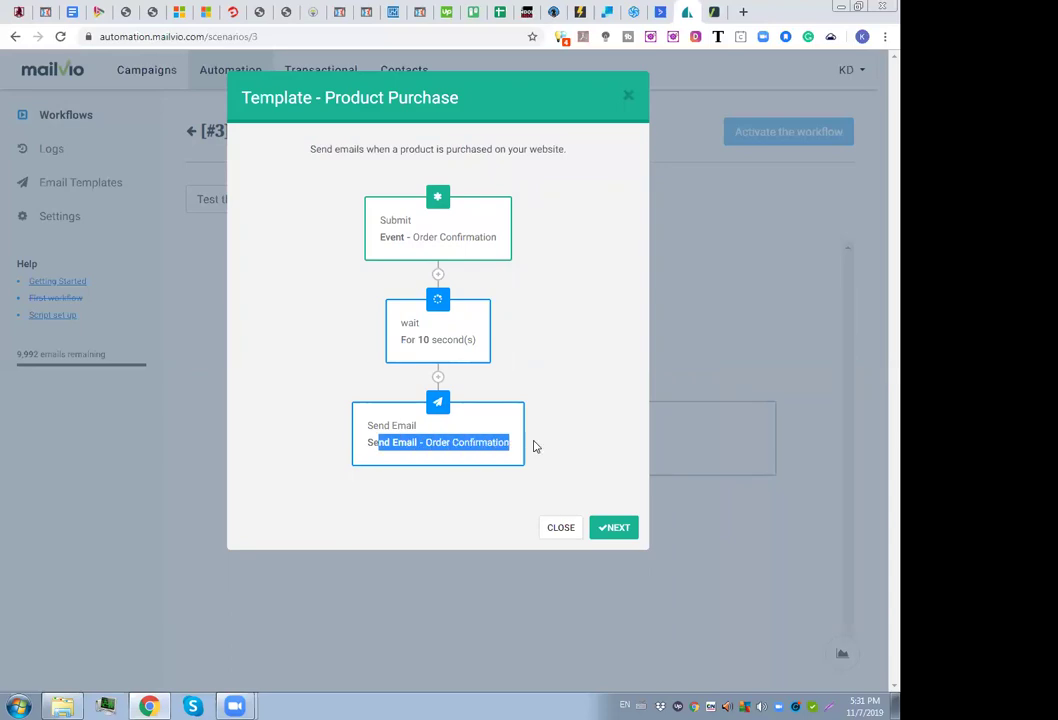
pyautogui.click(617, 530)
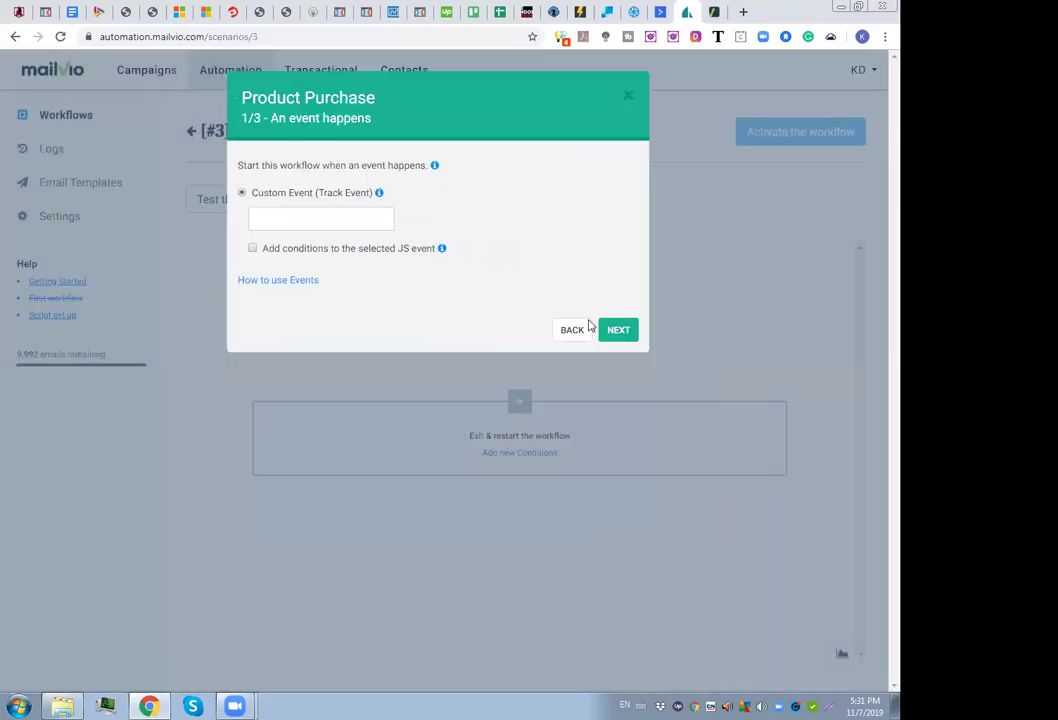
pyautogui.click(622, 96)
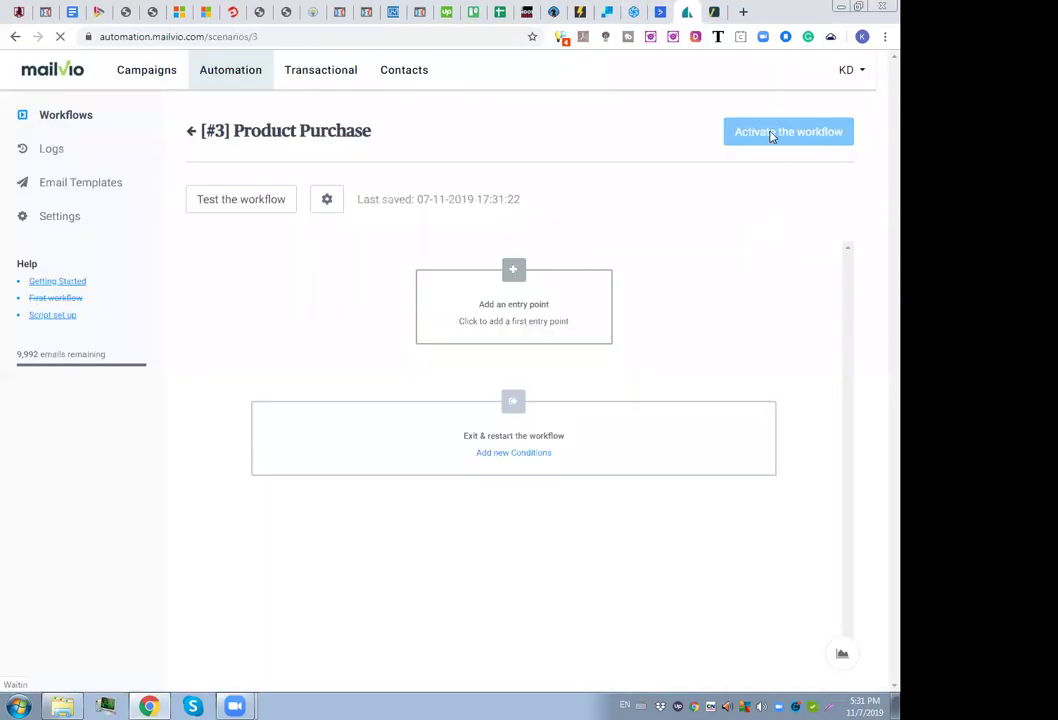
pyautogui.click(68, 116)
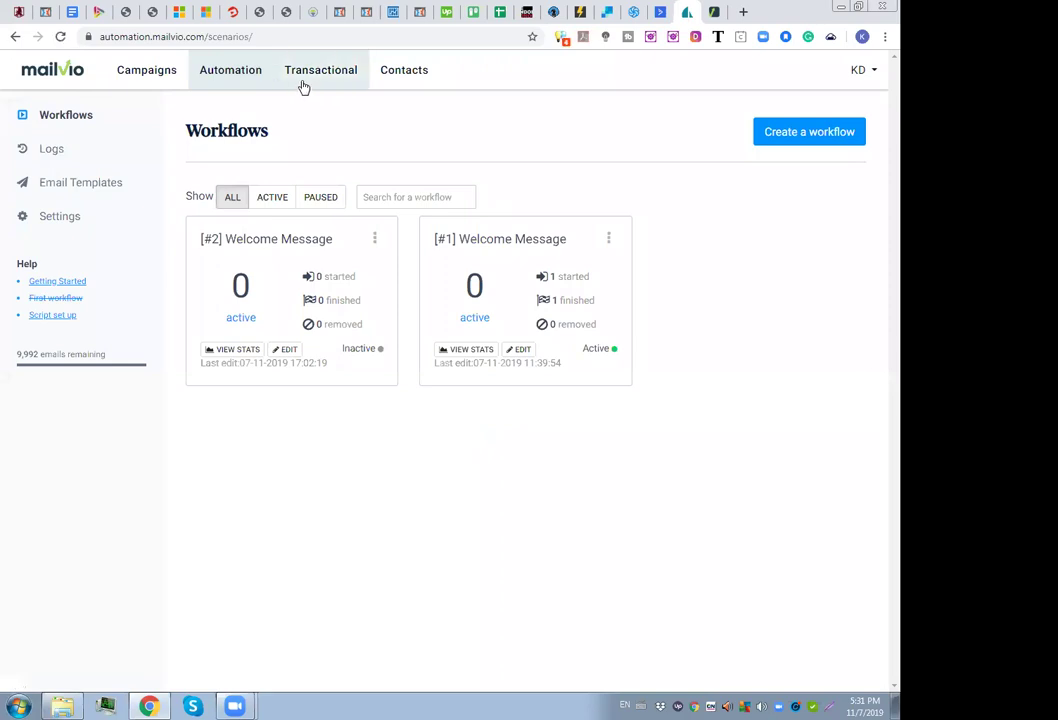
# Step: Preview the Page Visit workflow template and the URL matching options of its trigger, and close the setup
pyautogui.click(807, 131)
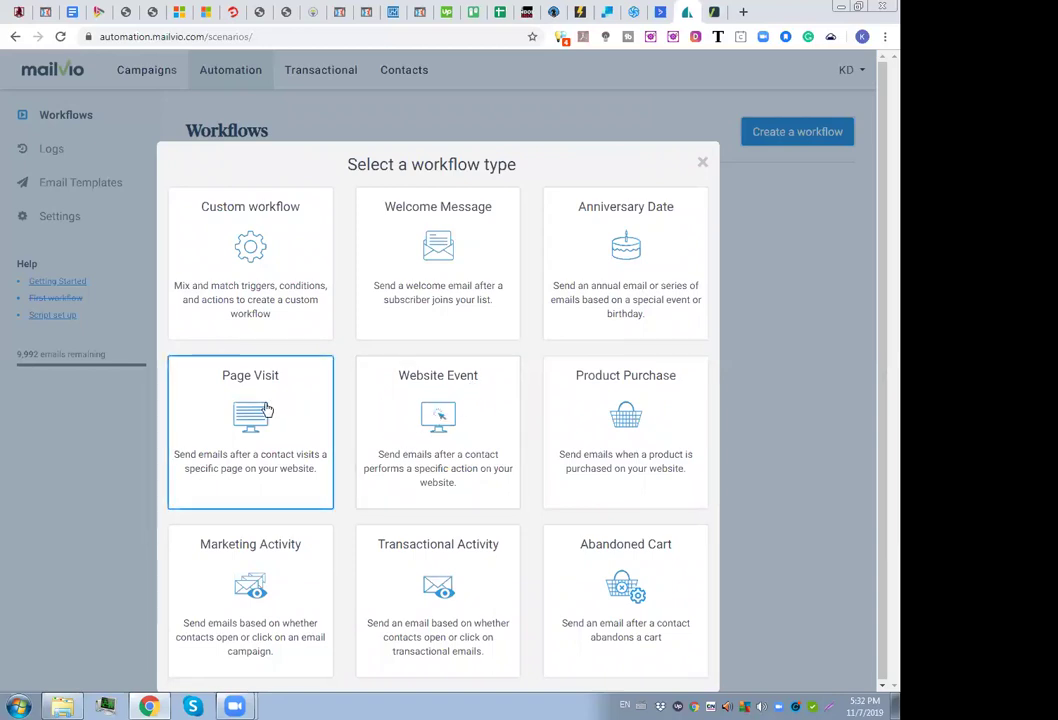
pyautogui.click(266, 409)
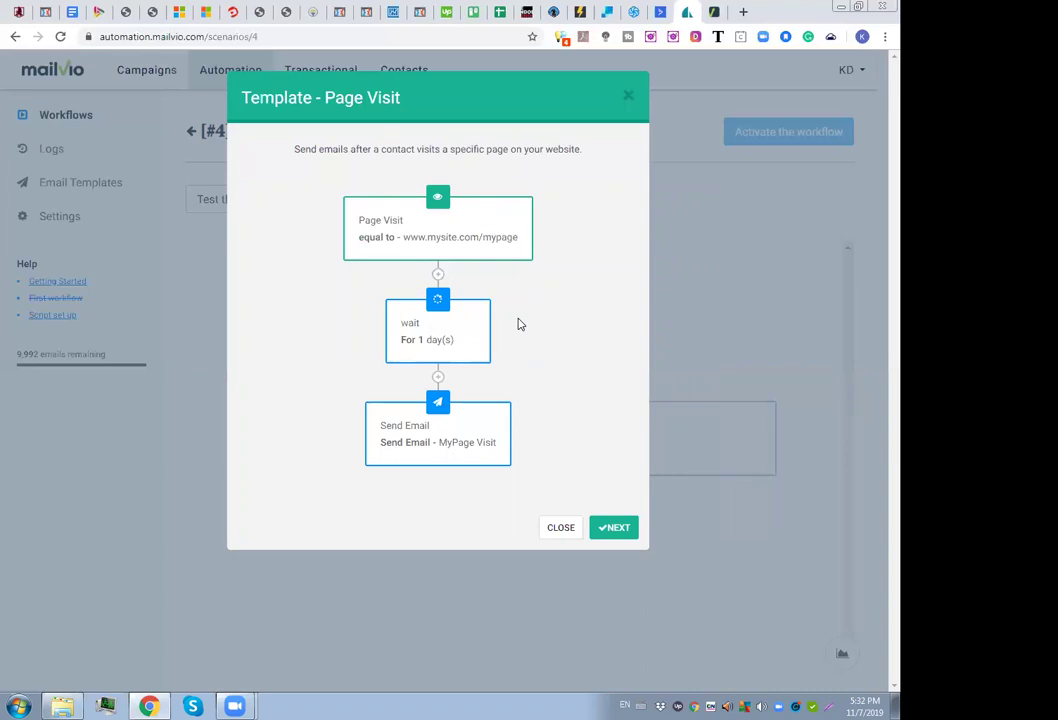
pyautogui.click(613, 534)
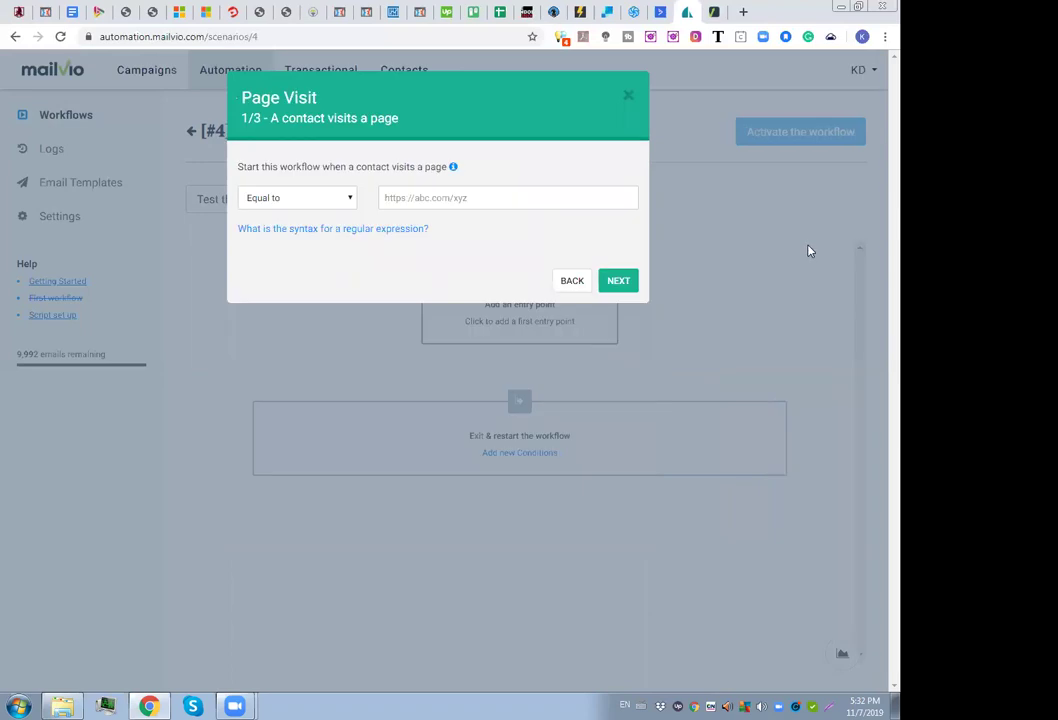
pyautogui.click(317, 203)
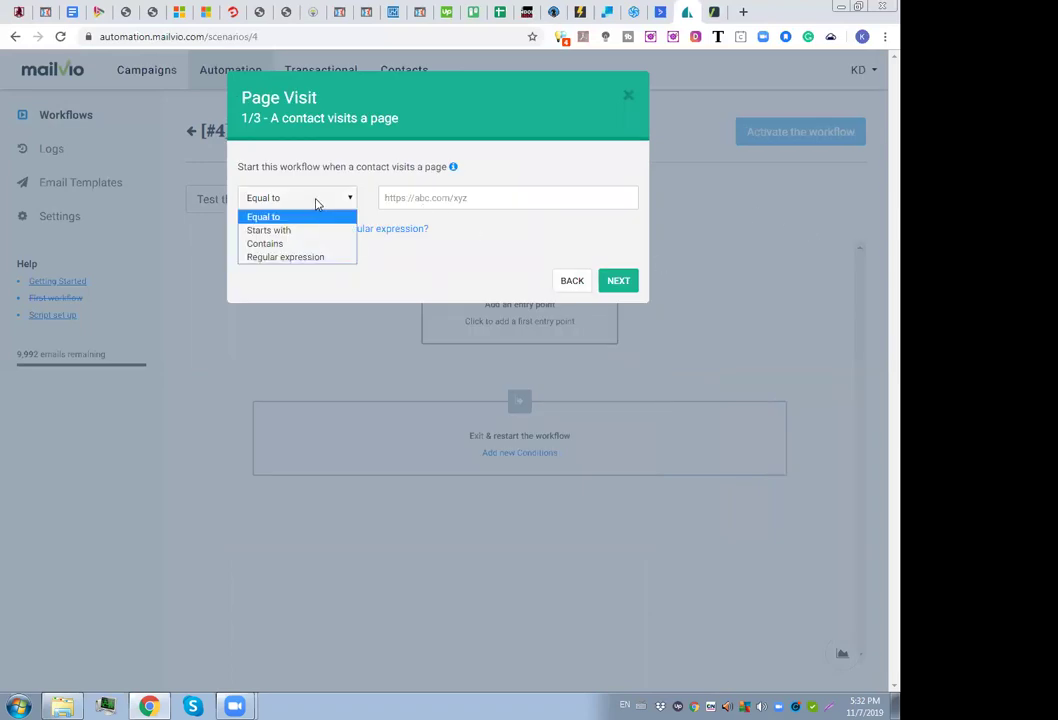
pyautogui.click(626, 98)
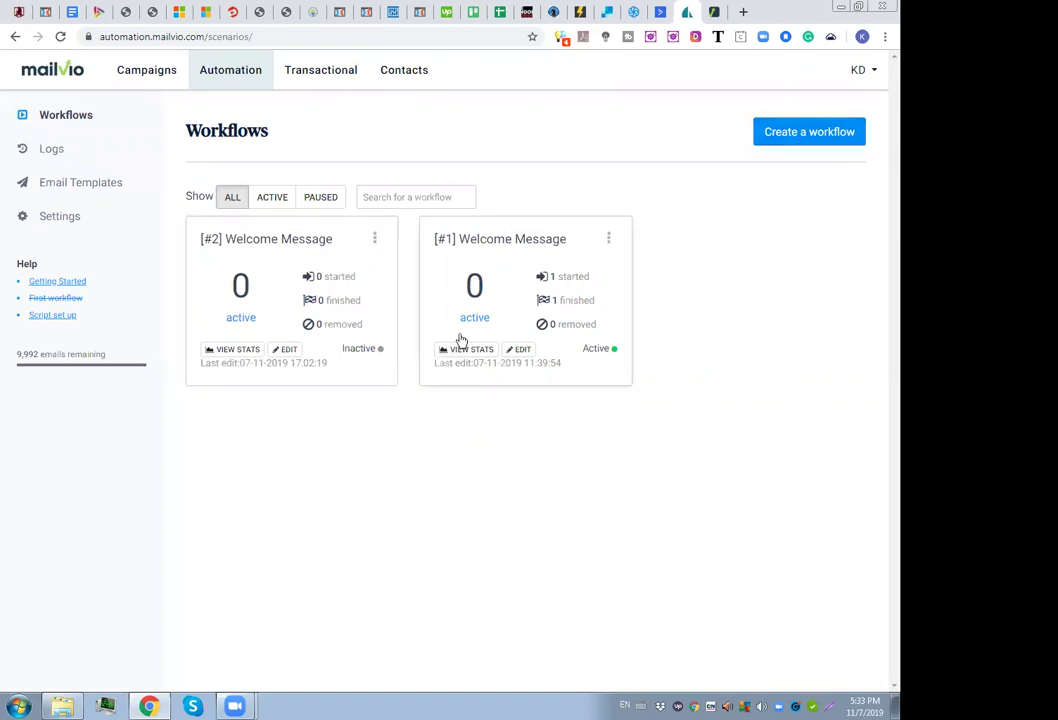
# Step: Create a Page Visit workflow that starts when a contact visits a page equal to auroraspot.com
pyautogui.click(808, 137)
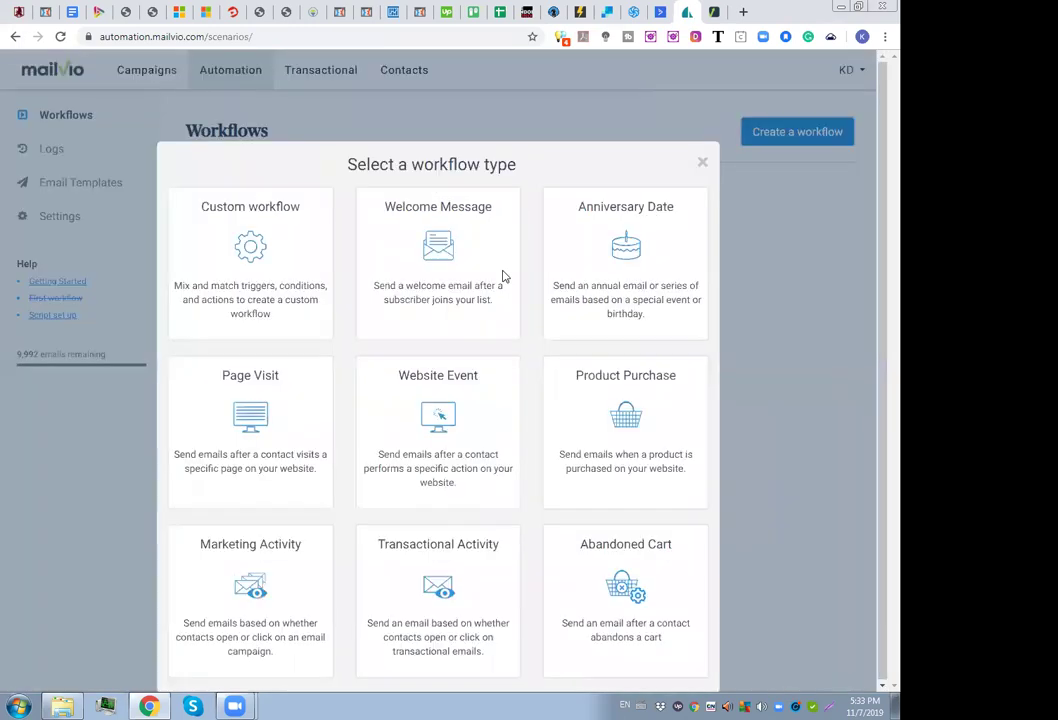
pyautogui.click(262, 403)
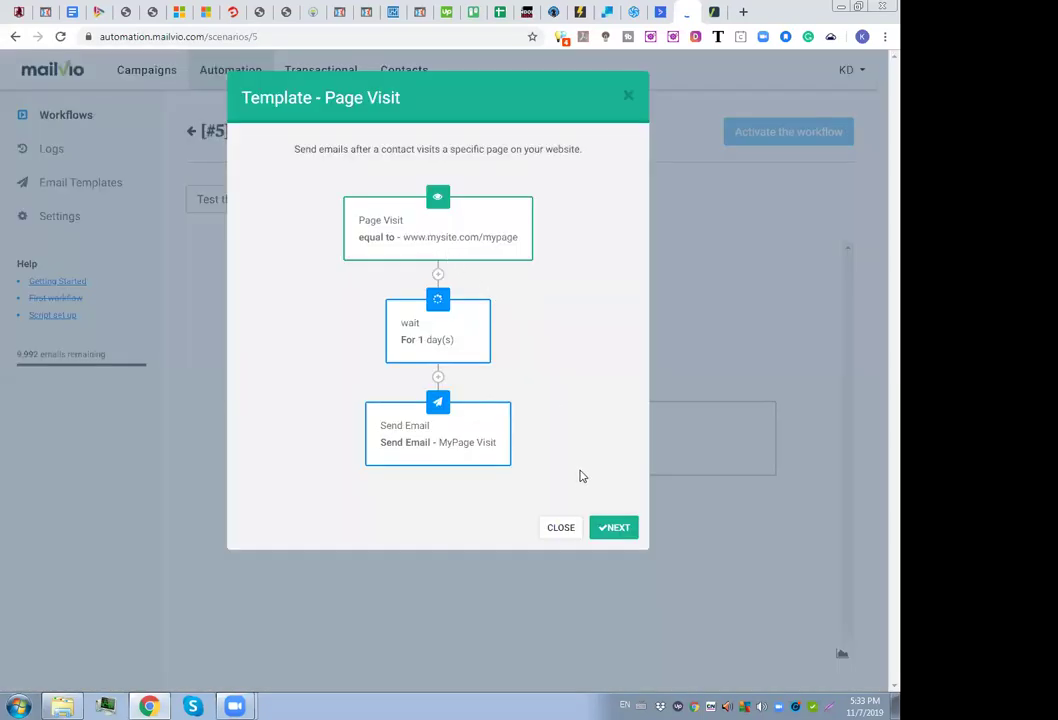
pyautogui.click(601, 531)
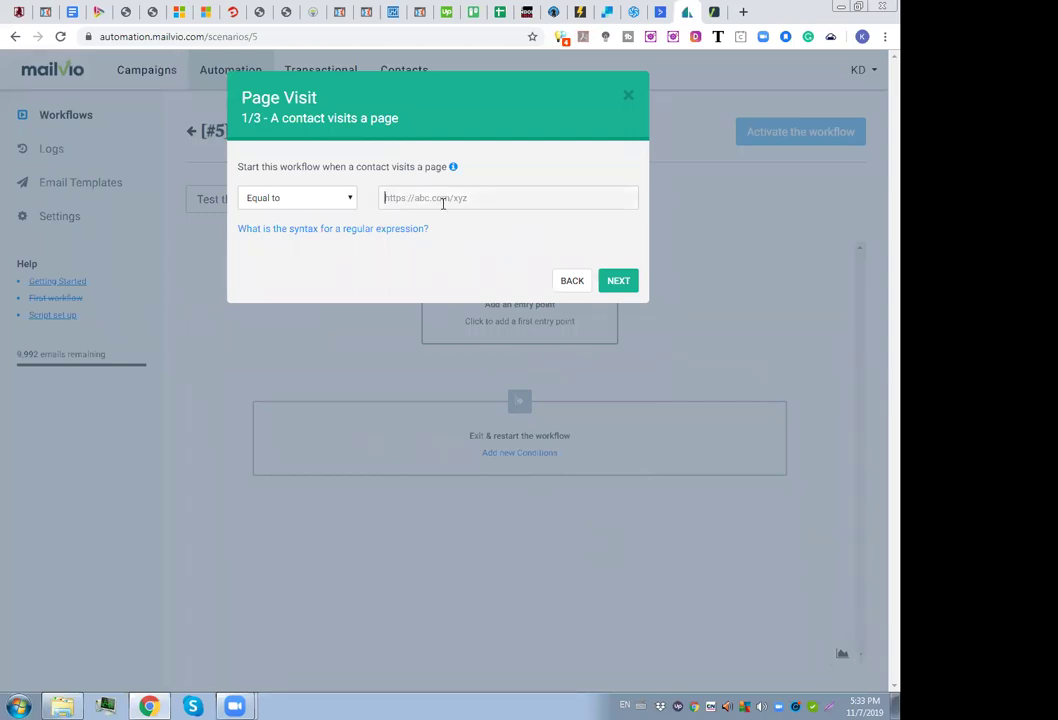
pyautogui.write('autorasipt')
pyautogui.press('BackSpace')
pyautogui.press('BackSpace')
pyautogui.press('BackSpace')
pyautogui.write('pot.com')
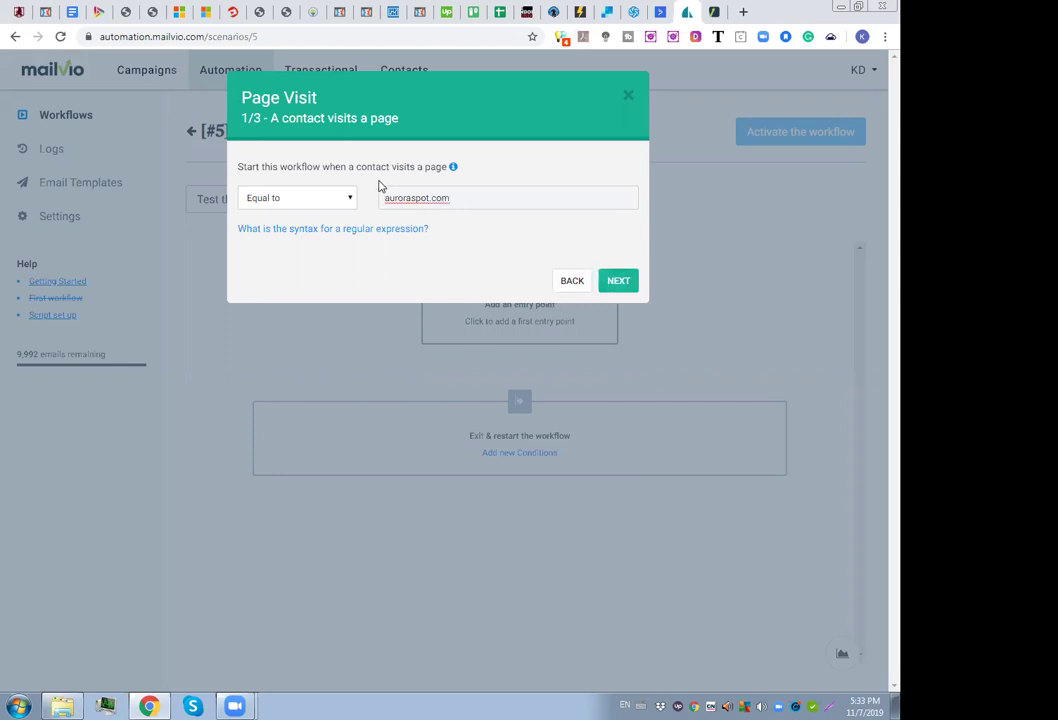
pyautogui.click(346, 197)
pyautogui.click(346, 197)
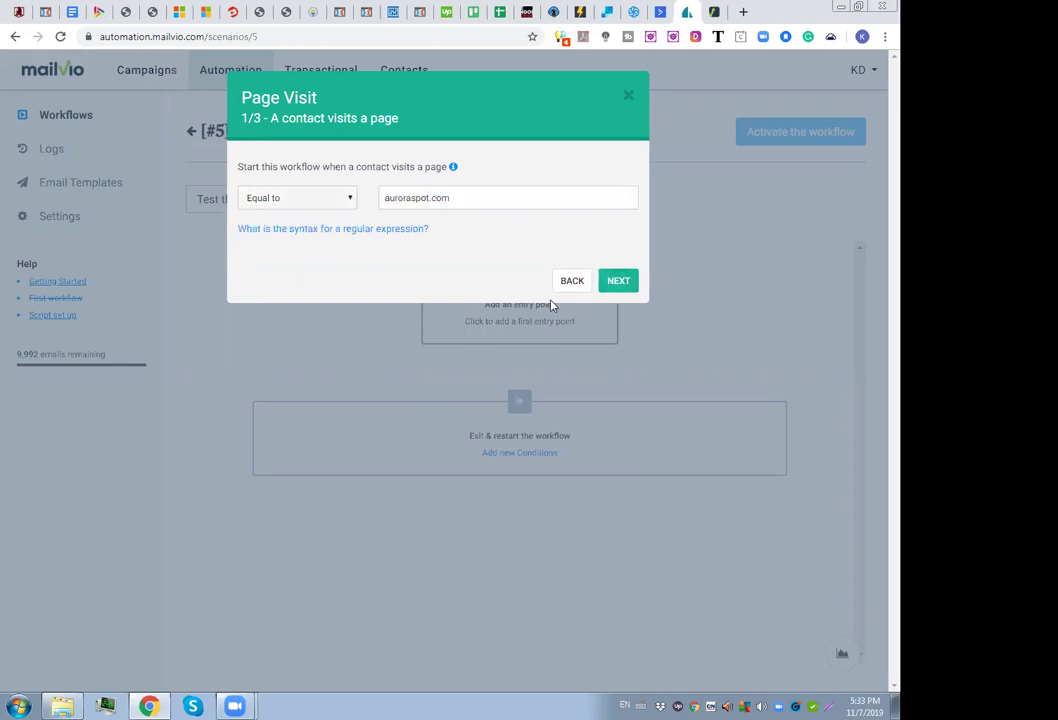
pyautogui.click(618, 281)
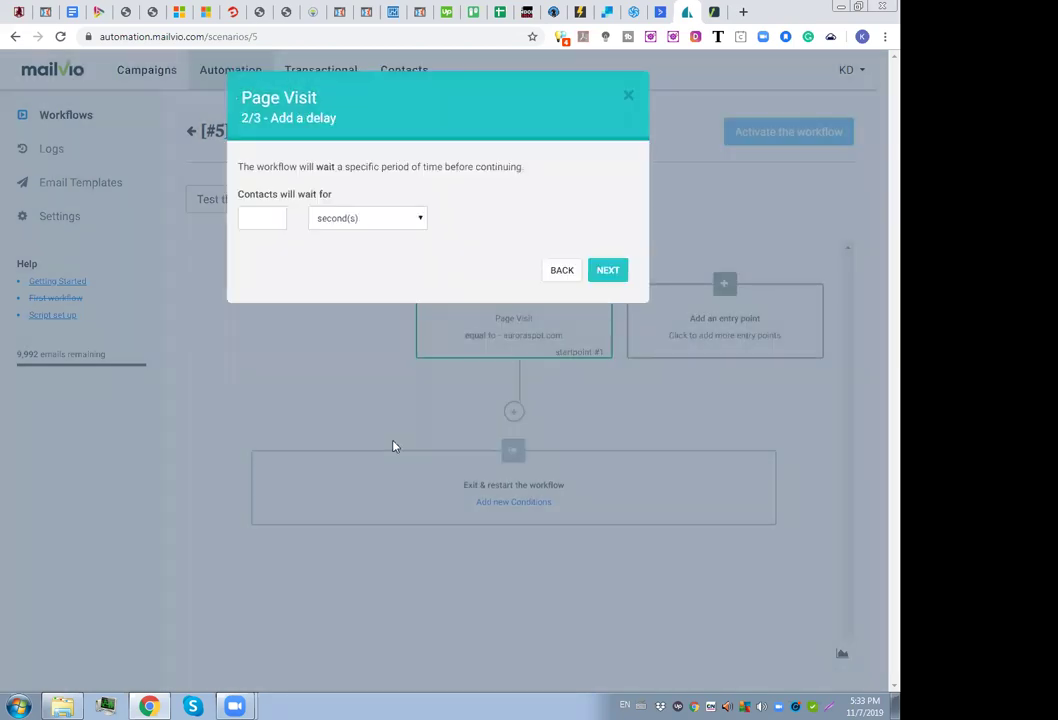
# Step: Set the workflow's delay to 1 hour
pyautogui.click(366, 218)
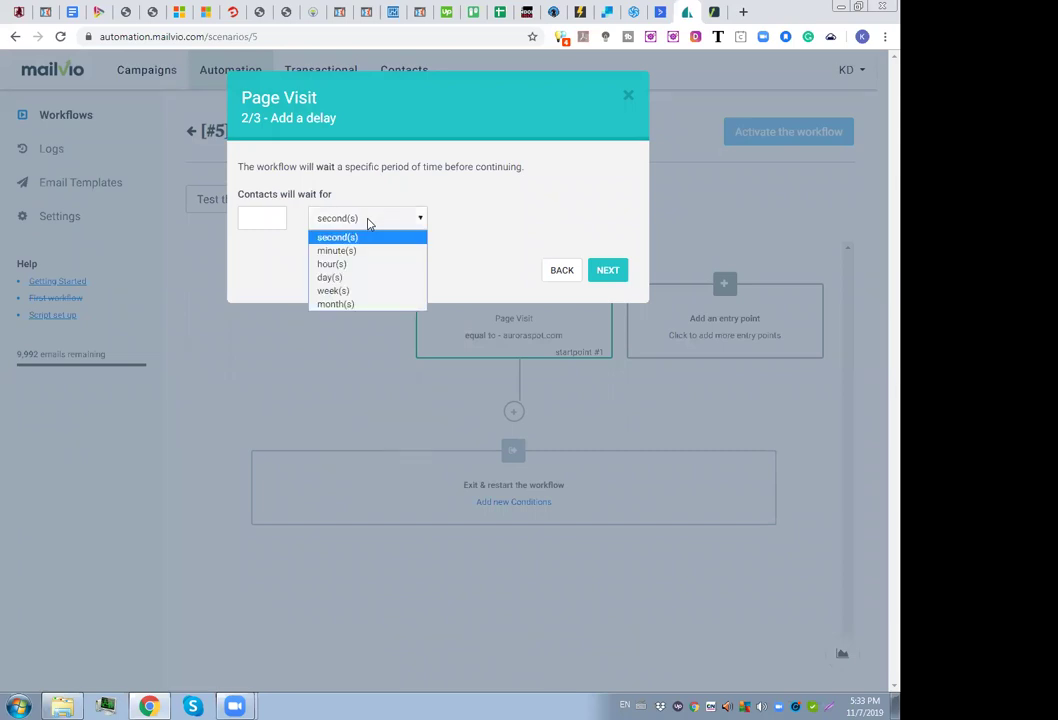
pyautogui.click(340, 264)
pyautogui.click(265, 220)
pyautogui.write('1')
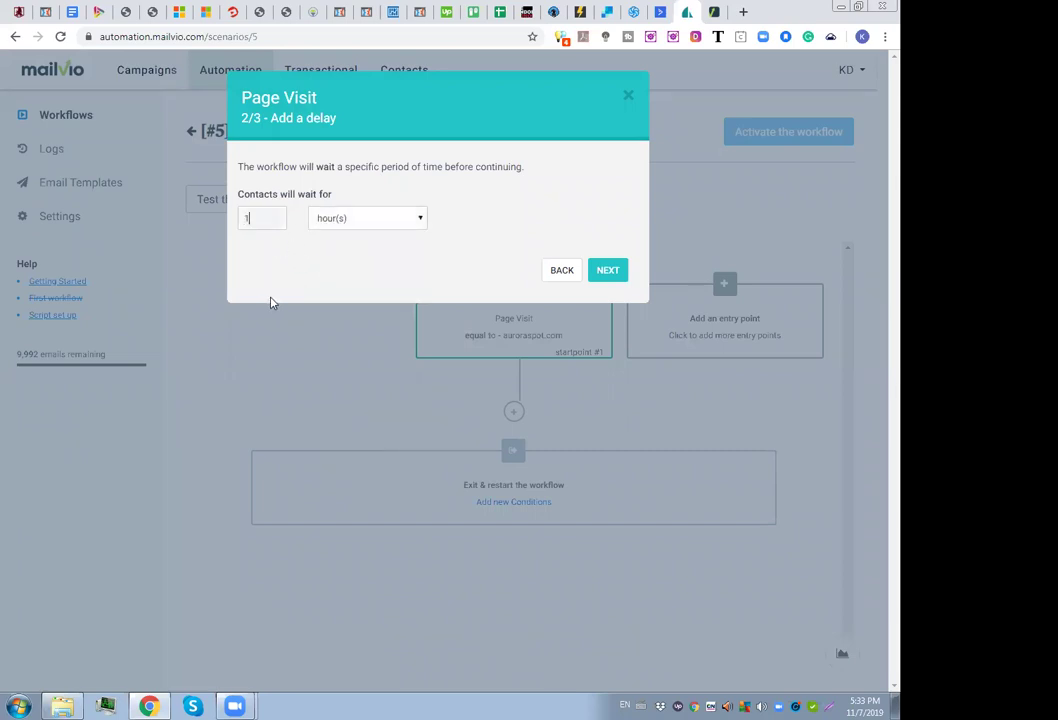
pyautogui.click(617, 276)
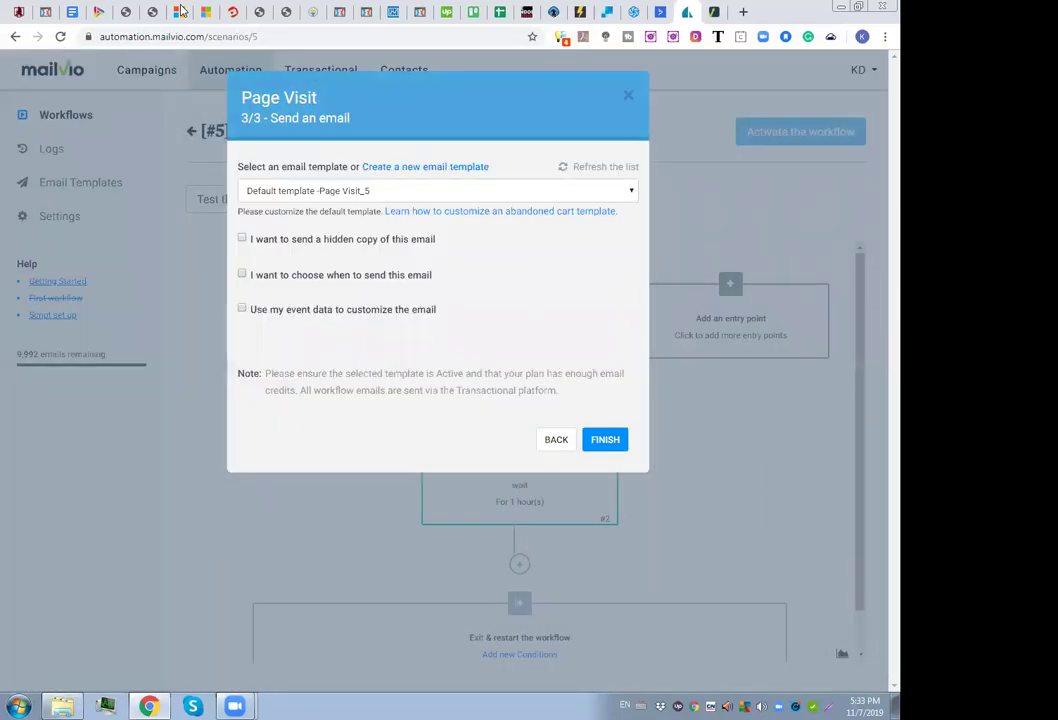
# Step: Finish the workflow's email step with the default Page Visit_5 template, leaving the hidden copy option off
pyautogui.click(242, 239)
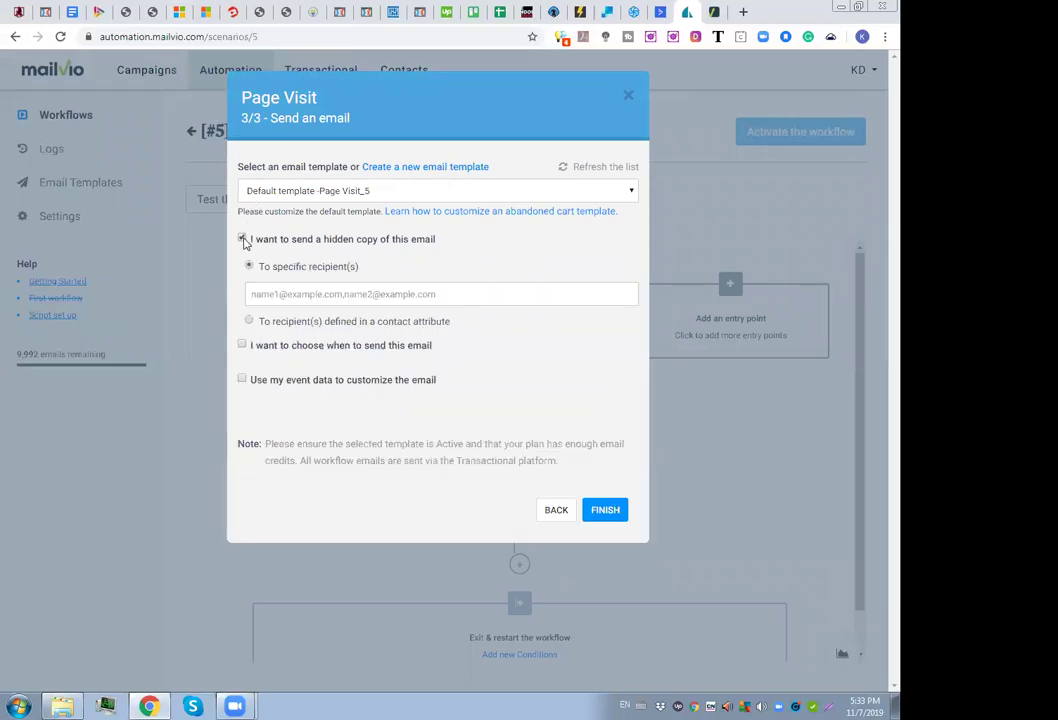
pyautogui.click(242, 239)
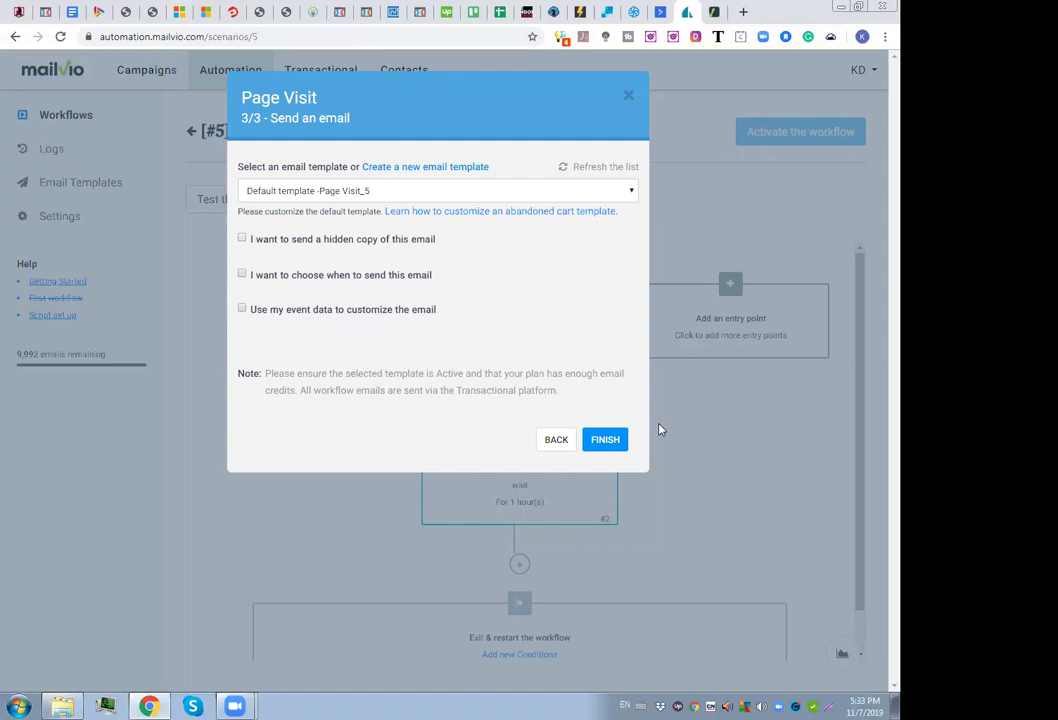
pyautogui.click(607, 440)
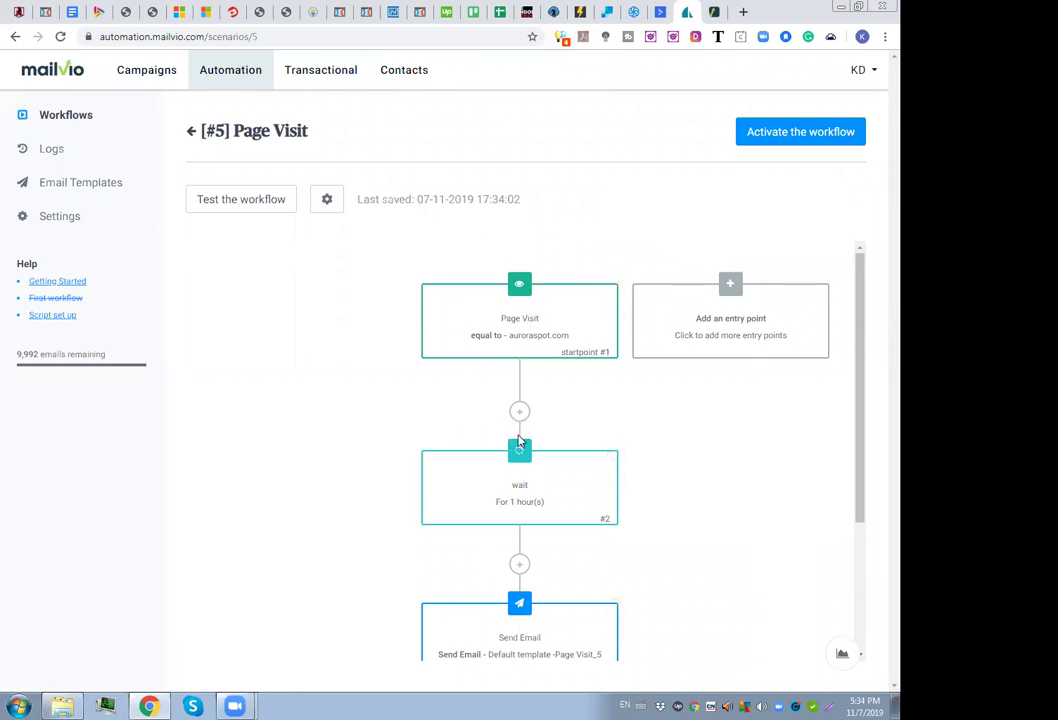
# Step: Review the Send Email step's settings and the actions and conditions that can be added after the wait step
pyautogui.scroll(-2, 486, 349)
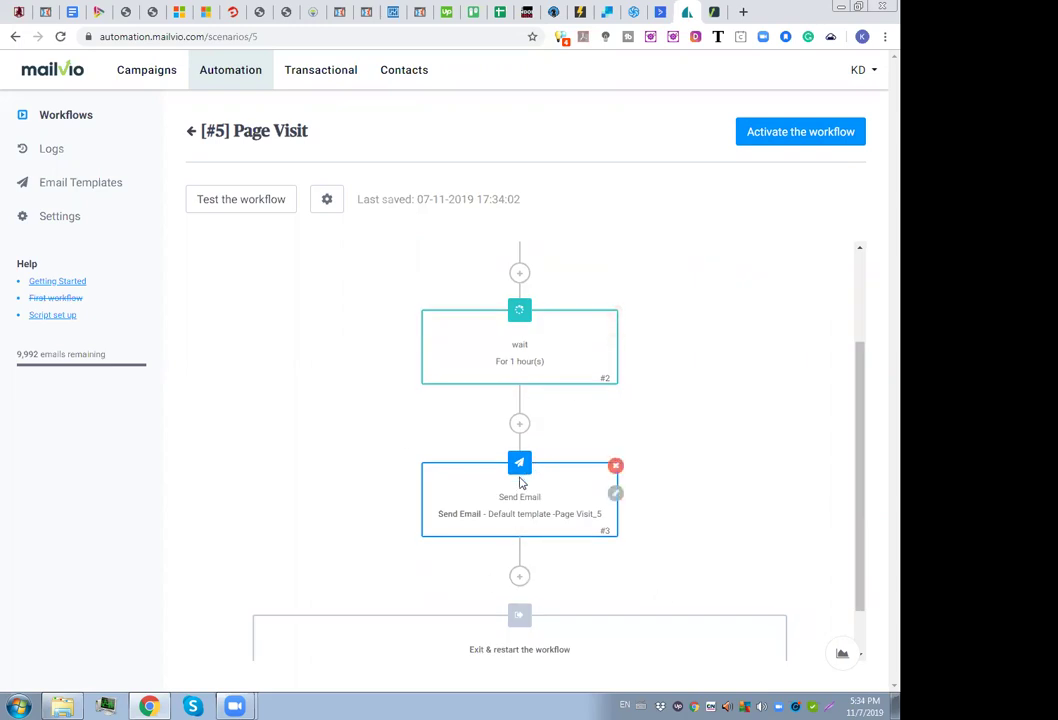
pyautogui.click(616, 496)
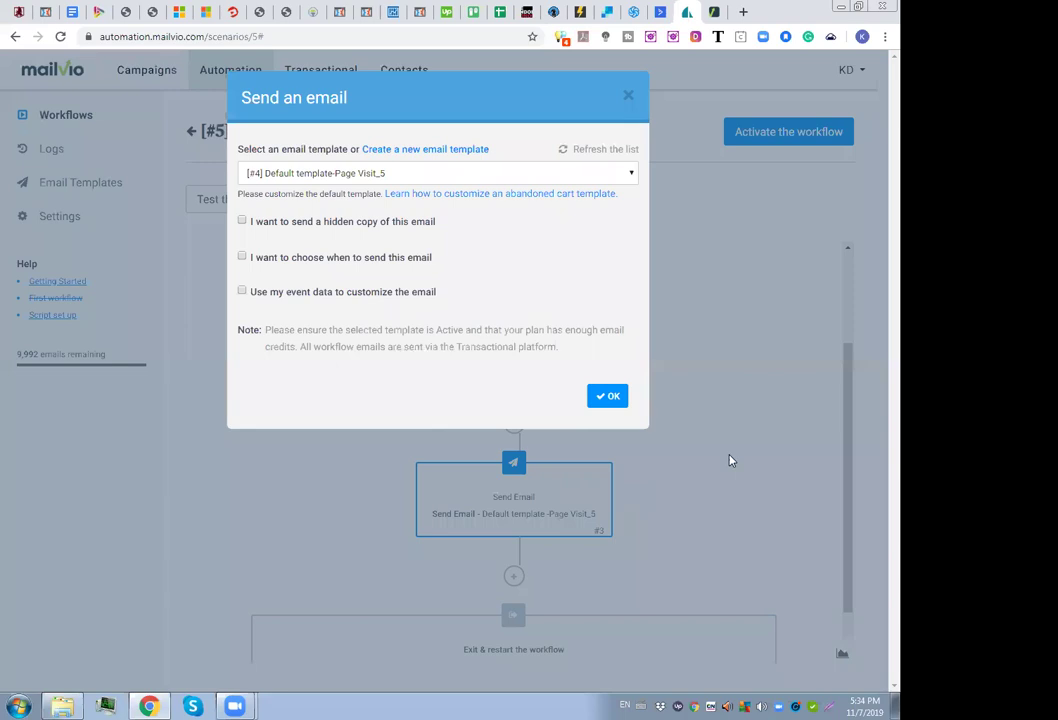
pyautogui.click(628, 96)
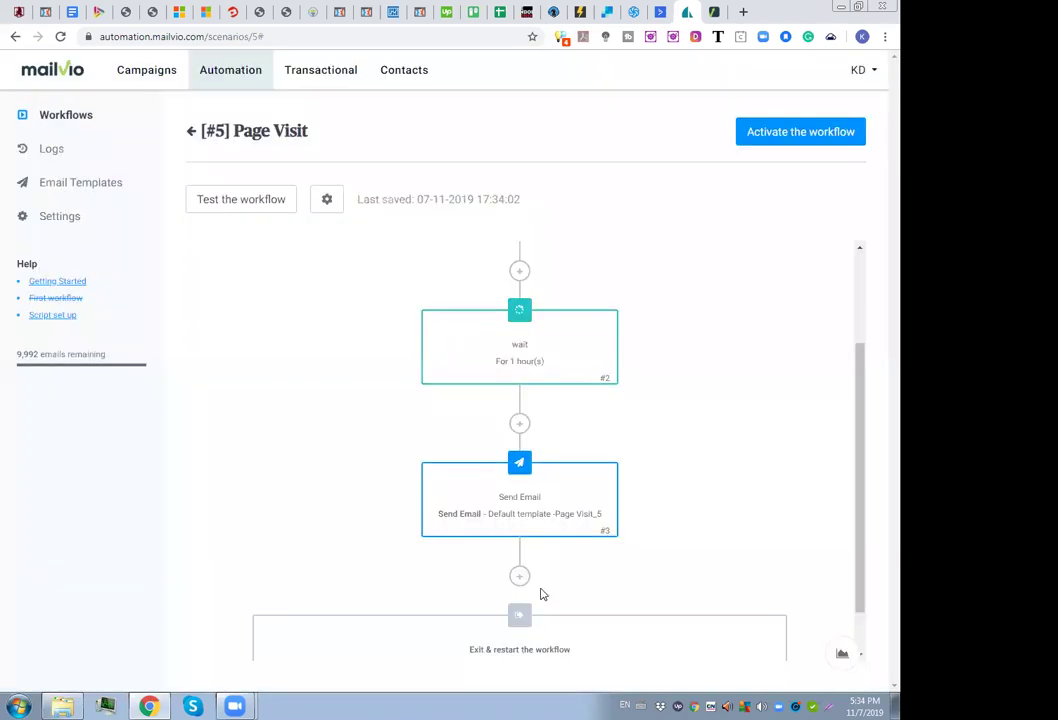
pyautogui.scroll(-1, 540, 525)
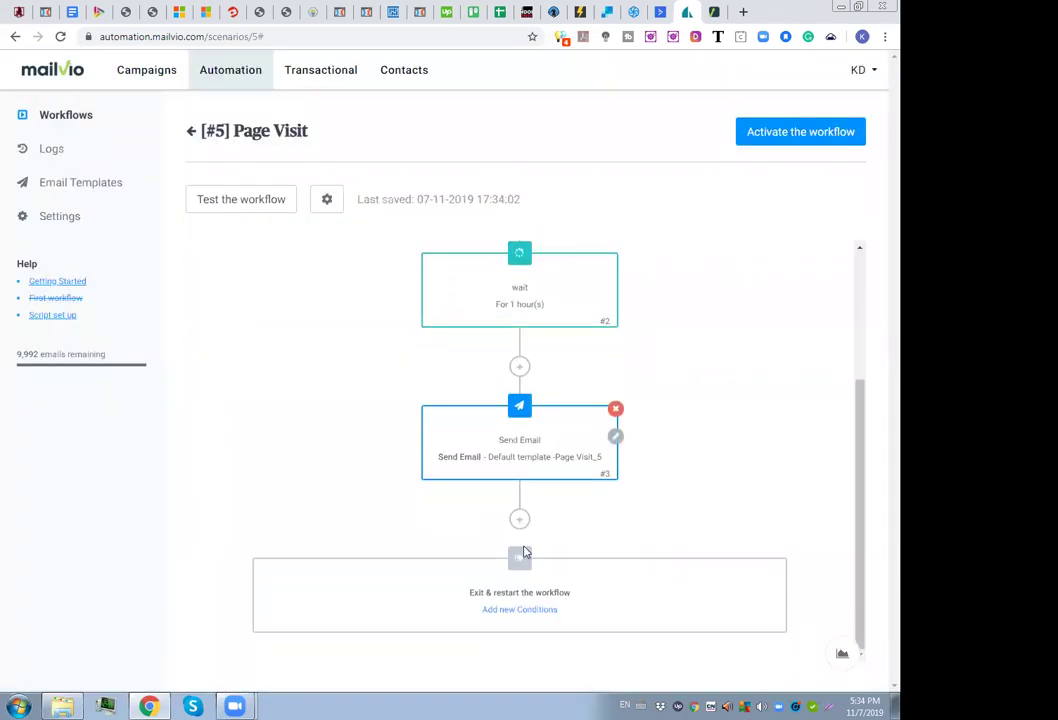
pyautogui.scroll(3, 491, 550)
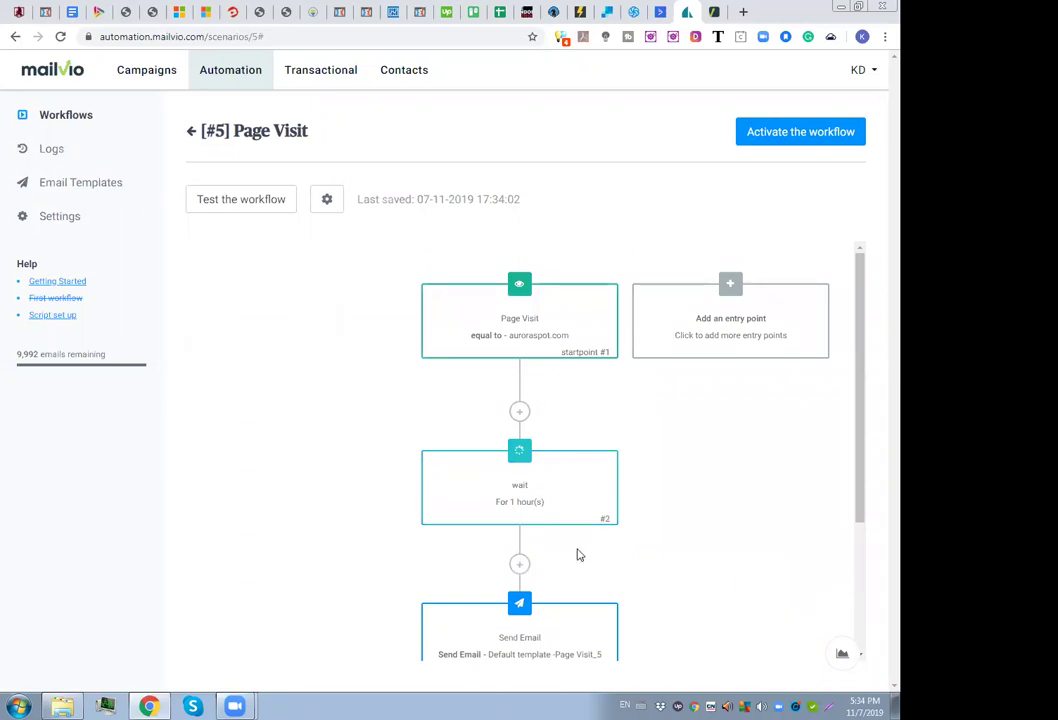
pyautogui.click(519, 565)
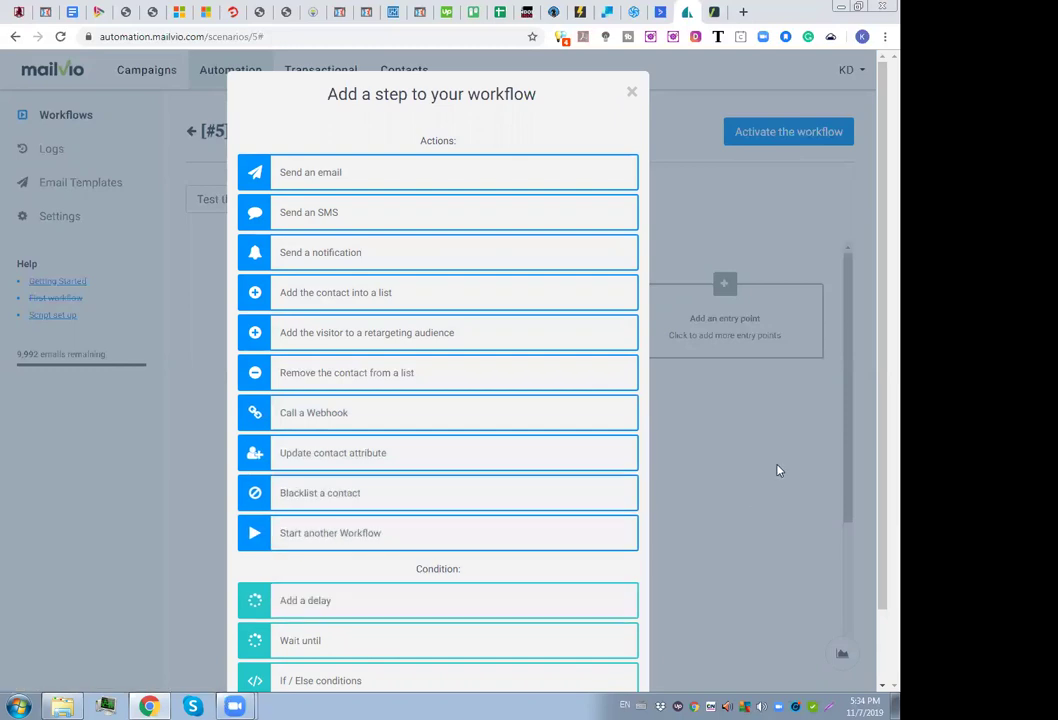
pyautogui.click(631, 93)
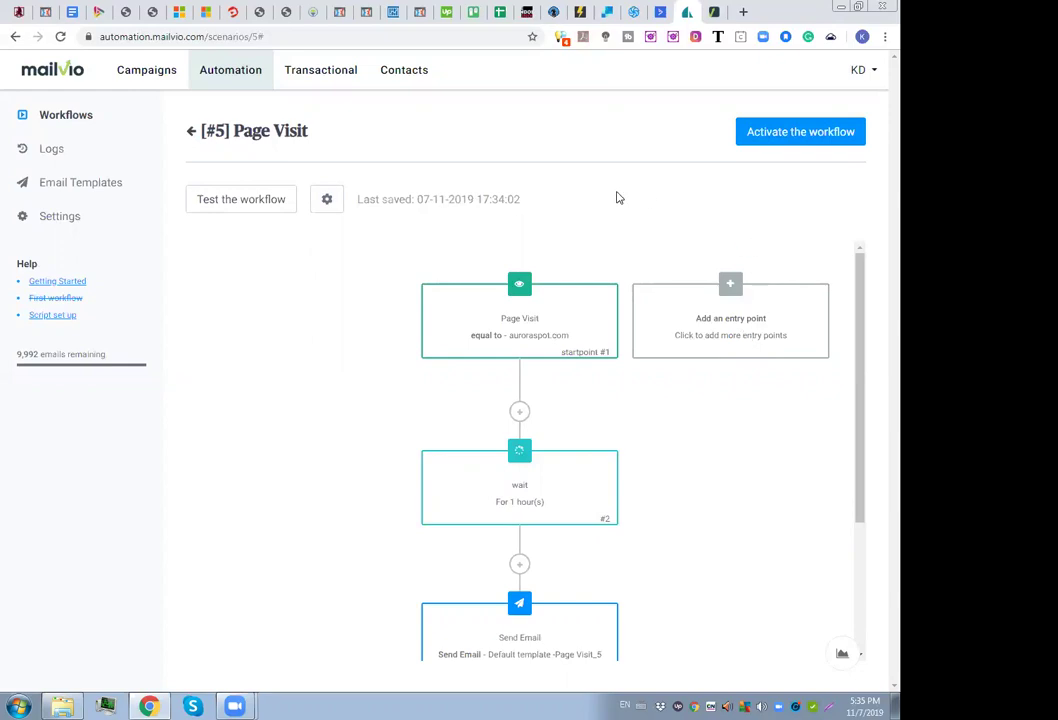
pyautogui.scroll(-2, 524, 385)
pyautogui.scroll(-2, 300, 455)
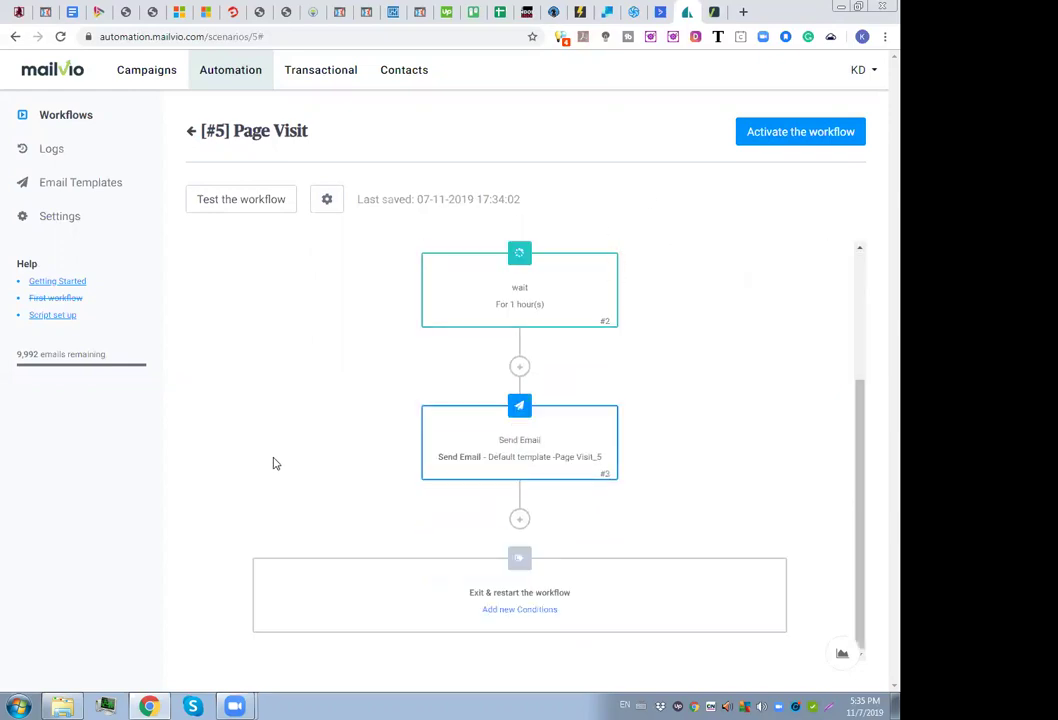
pyautogui.scroll(4, 435, 401)
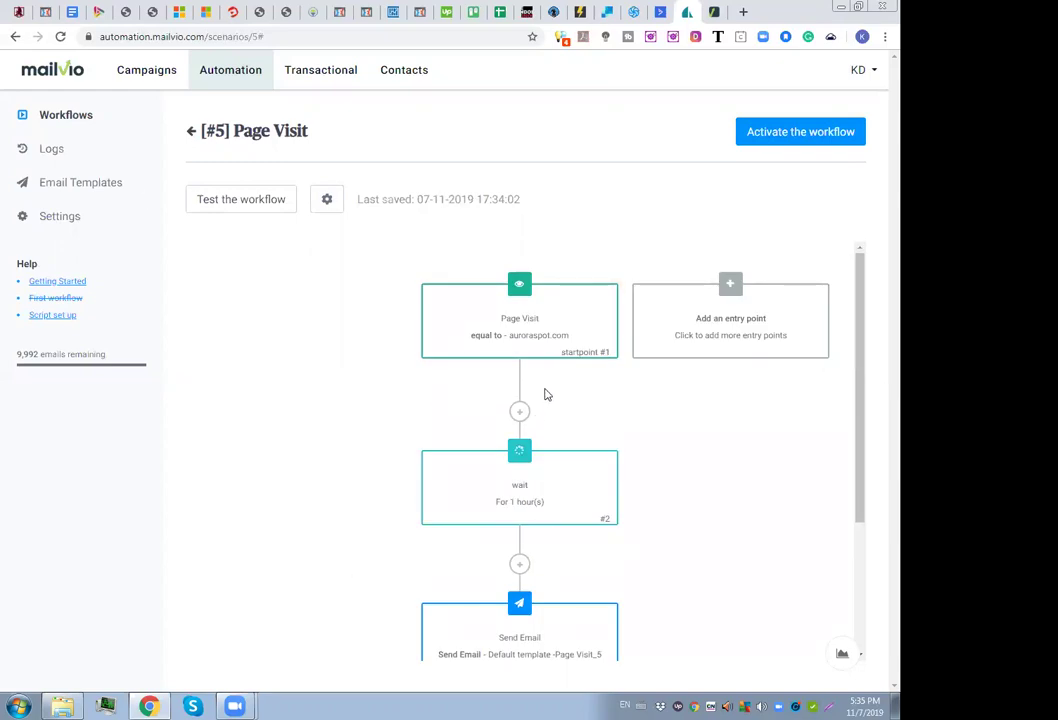
# Step: Switch to the mailviojv.com page and play its Quick Demo of Mailvio video in full screen
pyautogui.click(711, 14)
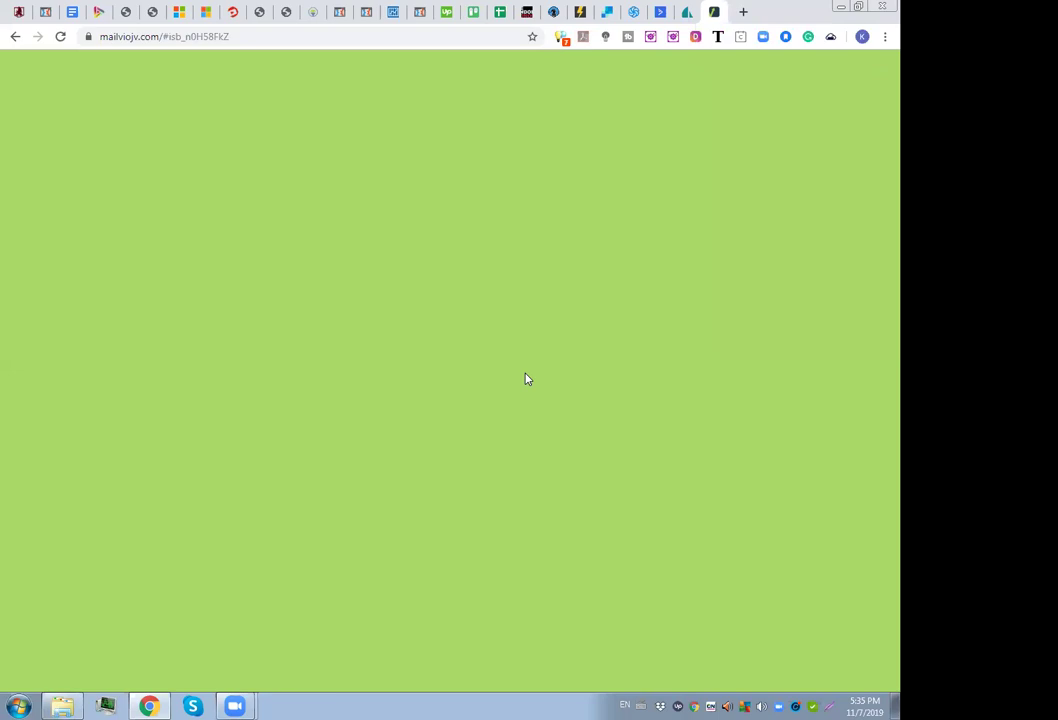
pyautogui.scroll(10, 414, 371)
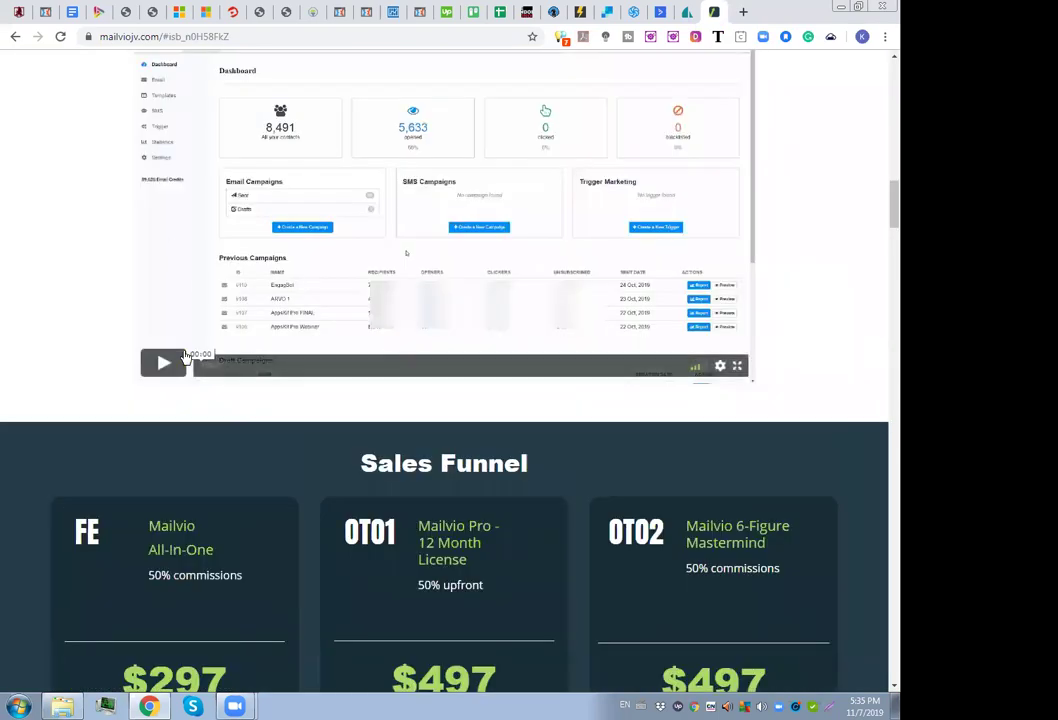
pyautogui.click(163, 362)
pyautogui.scroll(1, 506, 275)
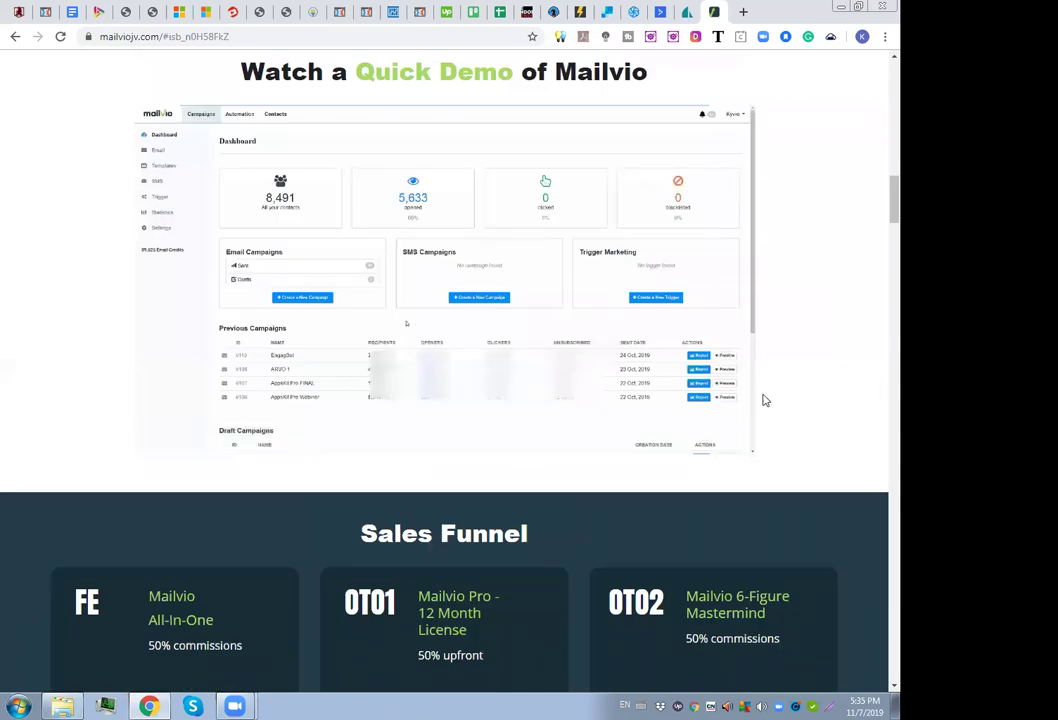
pyautogui.click(741, 445)
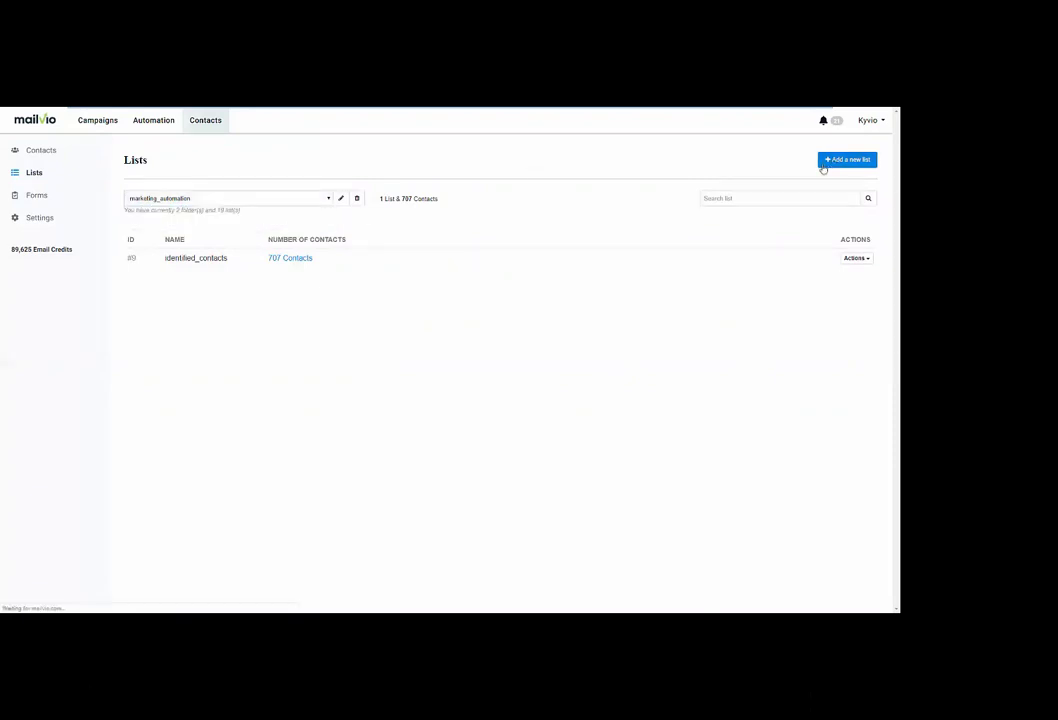
pyautogui.click(198, 246)
pyautogui.write('Live Demo')
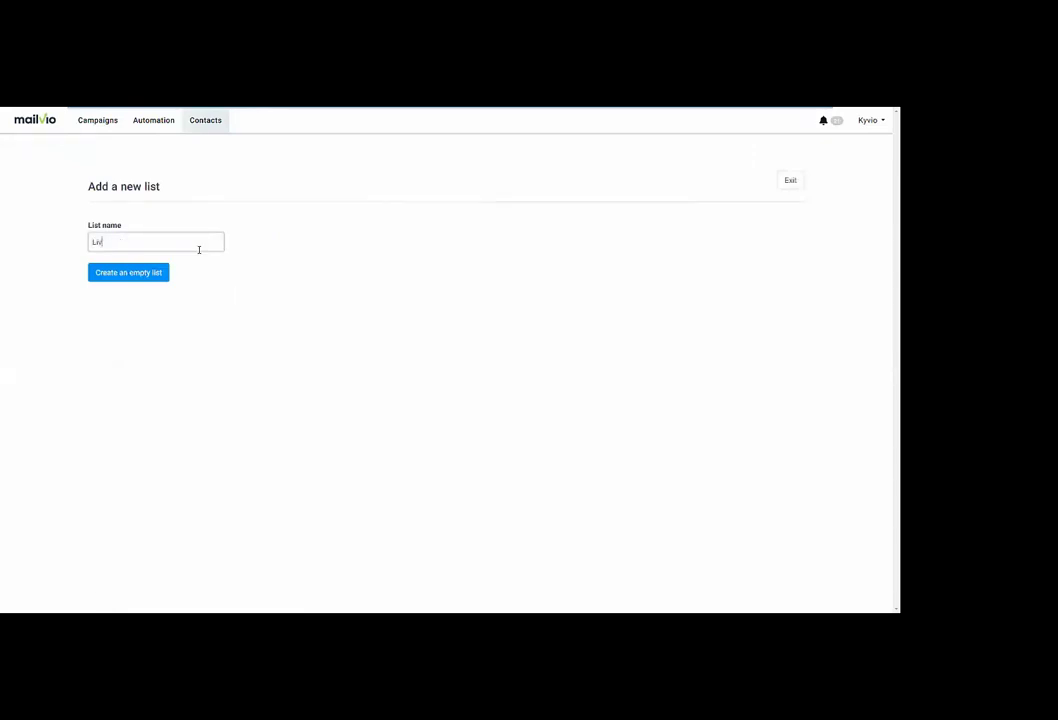
pyautogui.click(150, 275)
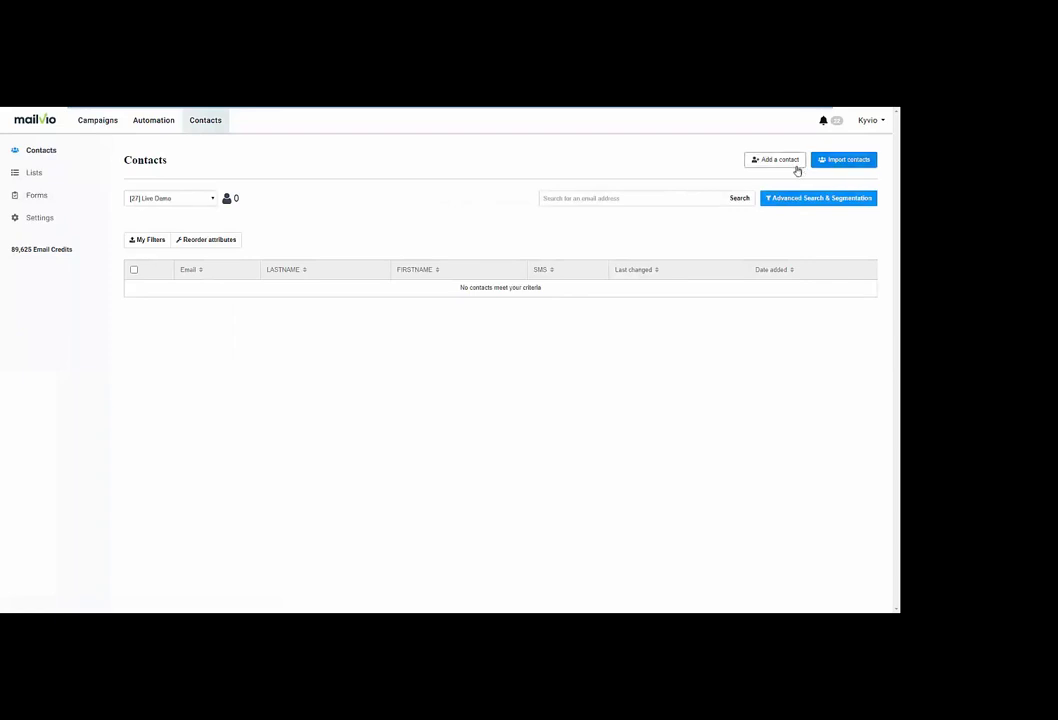
pyautogui.click(828, 162)
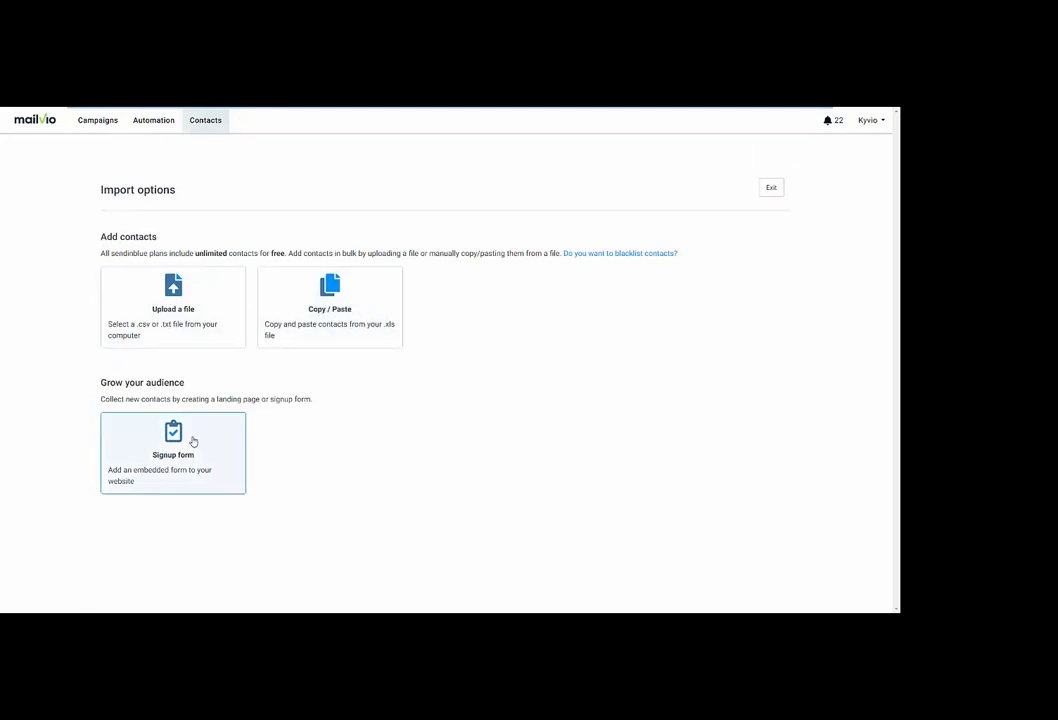
# Step: Skip the demo video ahead to the automation section and pause it on the Page Visit template, leaving full screen
pyautogui.moveTo(588, 423)
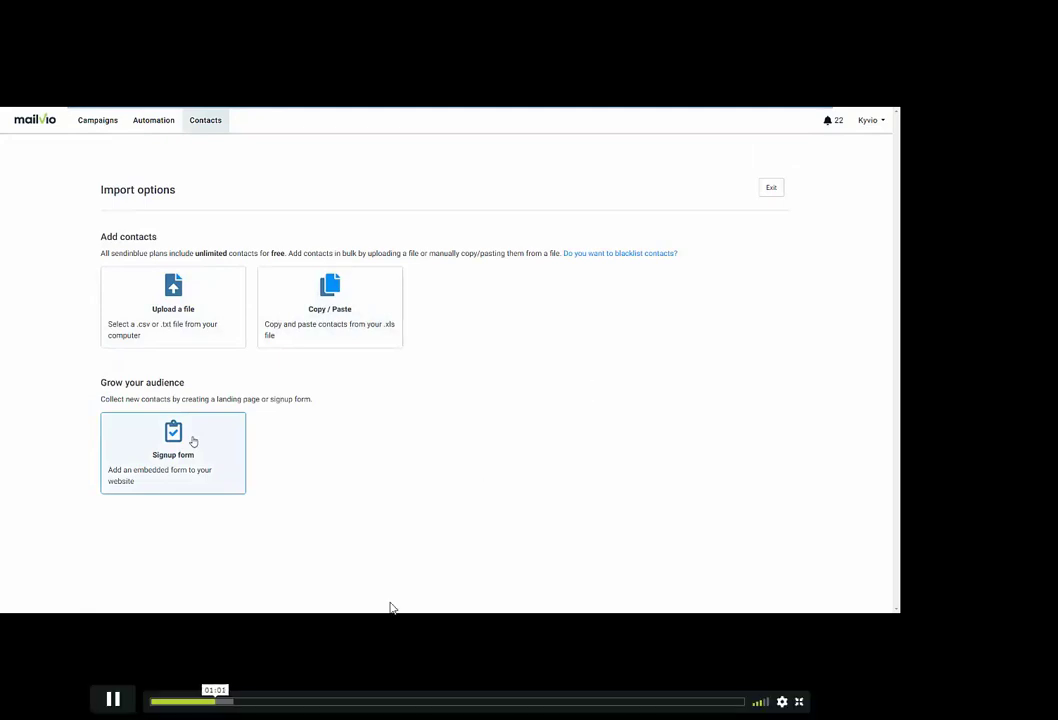
pyautogui.click(290, 701)
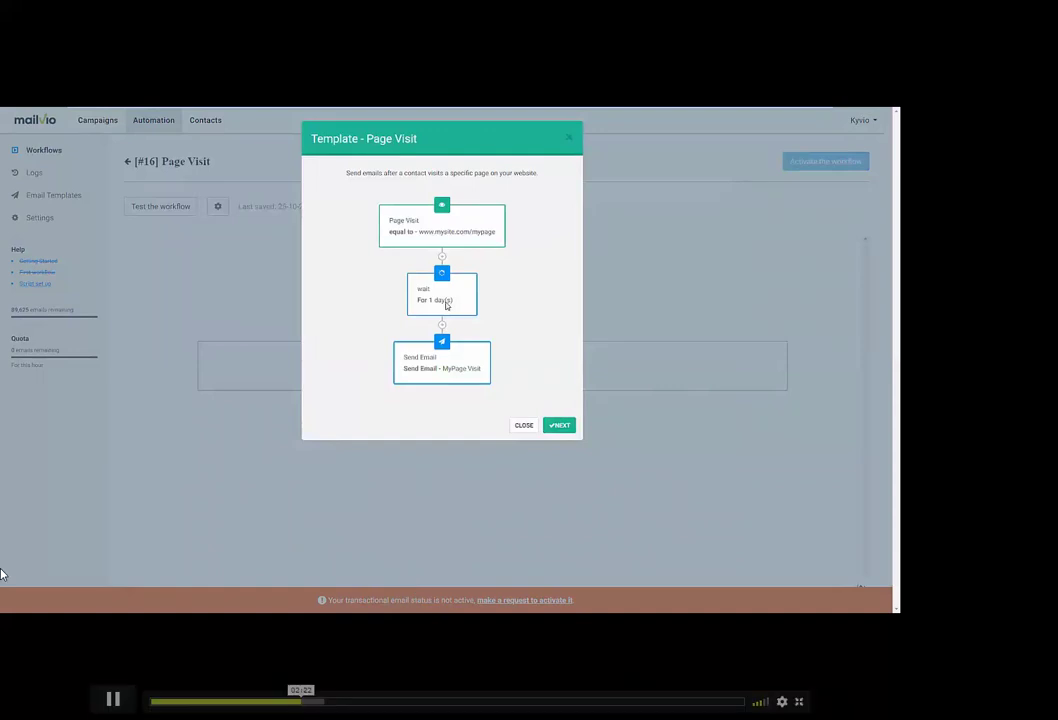
pyautogui.click(113, 699)
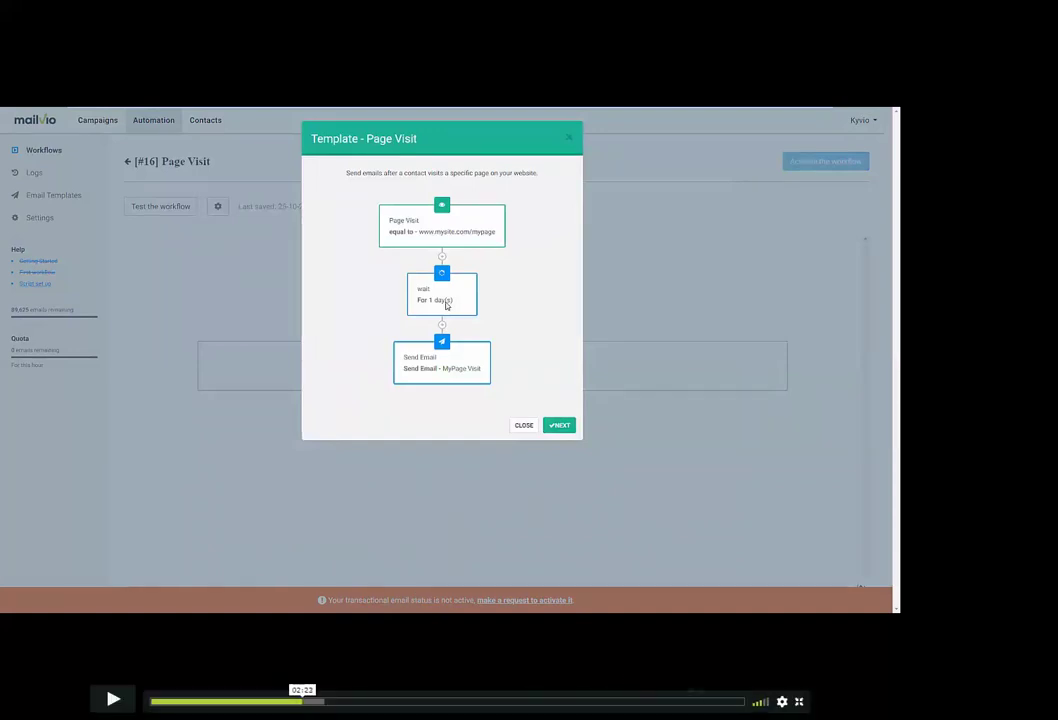
pyautogui.click(798, 702)
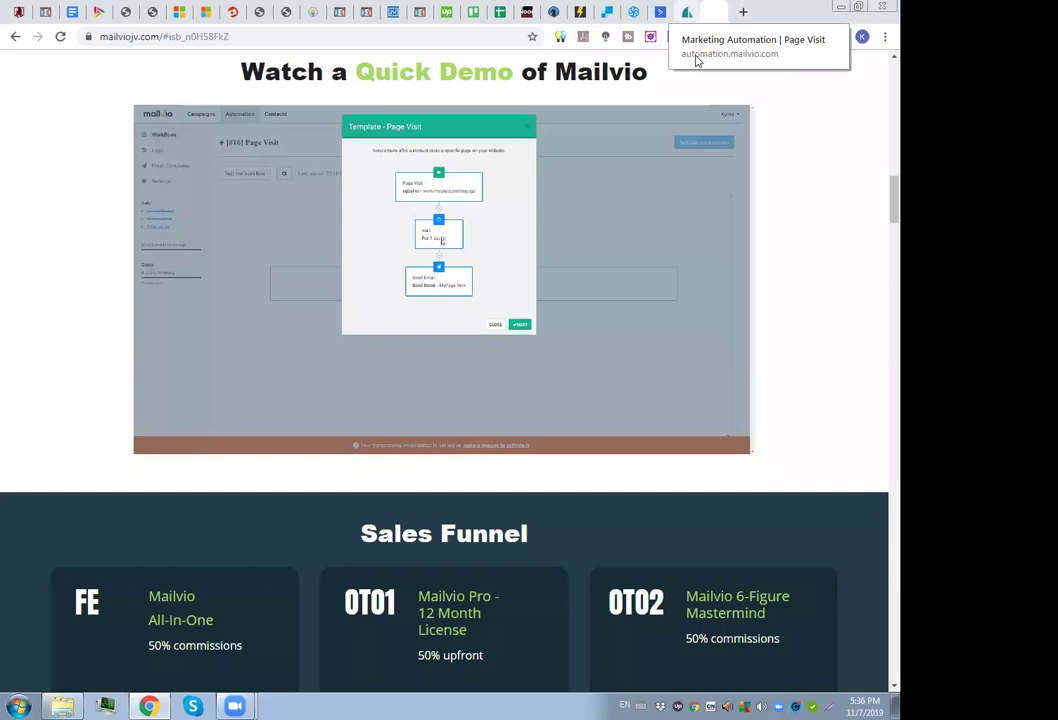